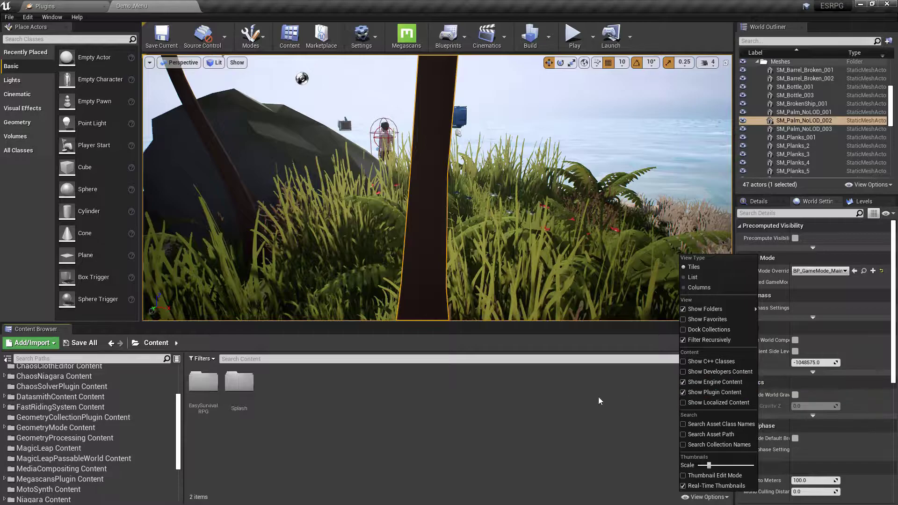
Open the ThirdPersonExampleMap level from the Maps folder of FastRidingSystem Content.
{"action": "left_click", "coordinate": [70, 407]}
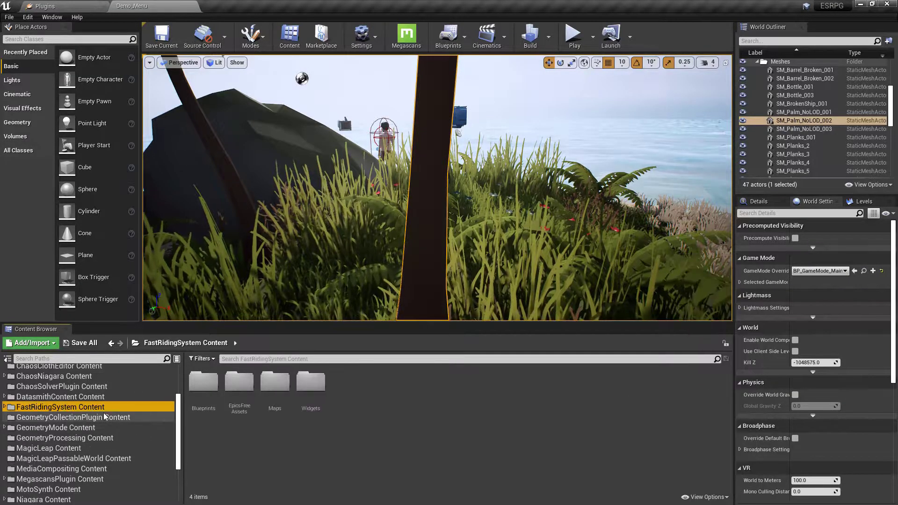
{"action": "double_click", "coordinate": [275, 382]}
{"action": "left_click", "coordinate": [214, 377]}
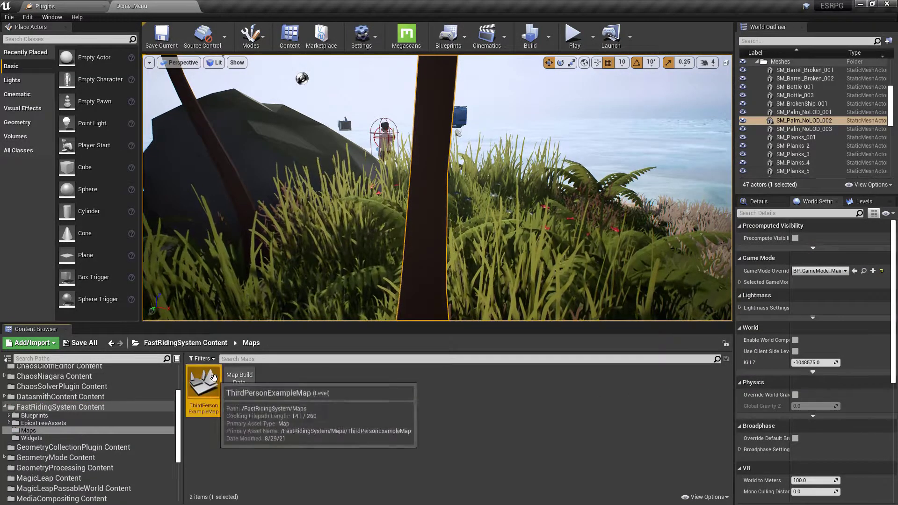
{"action": "double_click", "coordinate": [214, 377]}
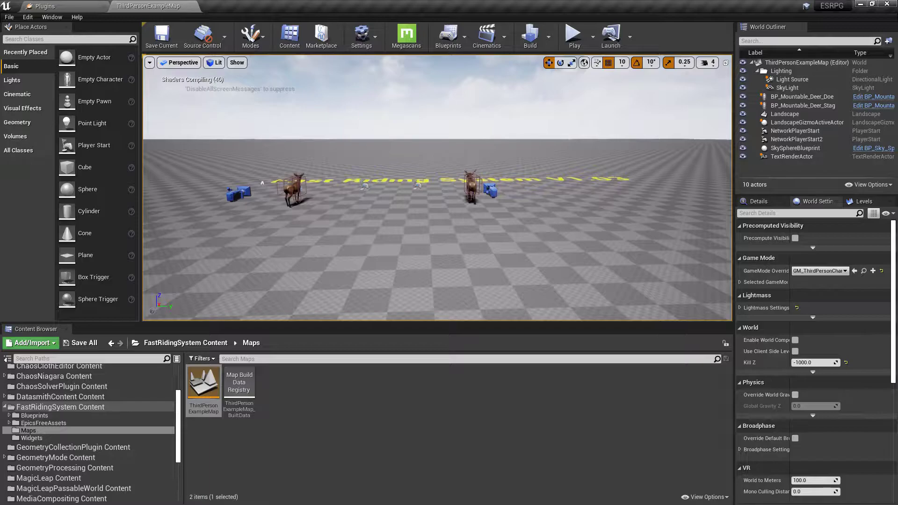
Play the example level, mount and dismount the stag with the character, and end the play session.
{"action": "left_click", "coordinate": [541, 243]}
{"action": "left_click", "coordinate": [572, 39]}
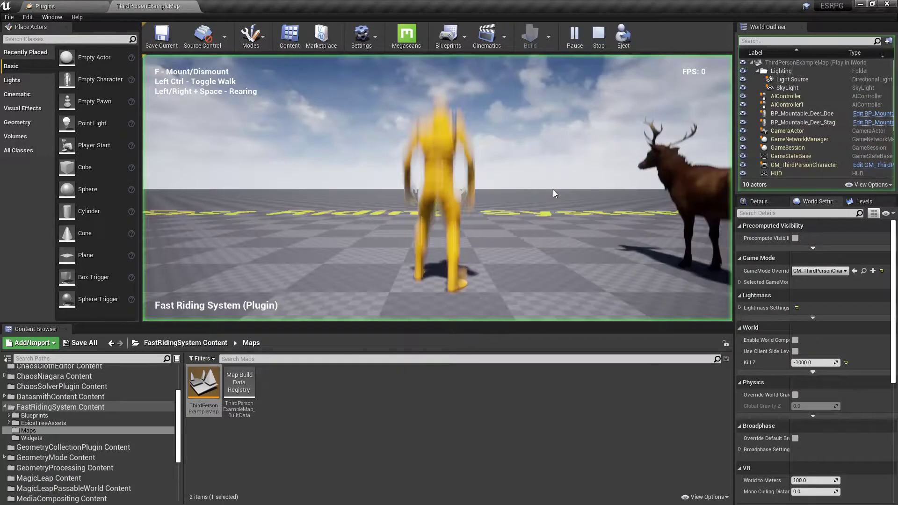
{"action": "left_click", "coordinate": [559, 194]}
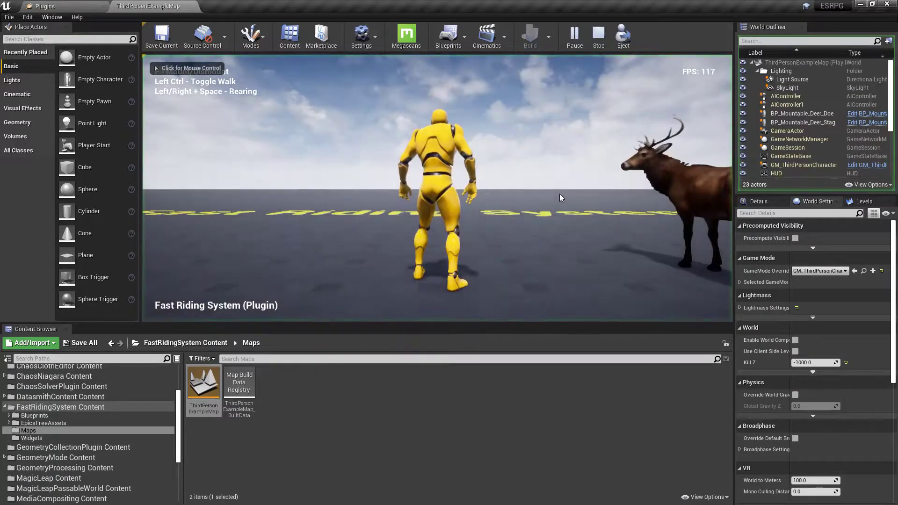
{"action": "key", "text": "d"}
{"action": "key", "text": "e"}
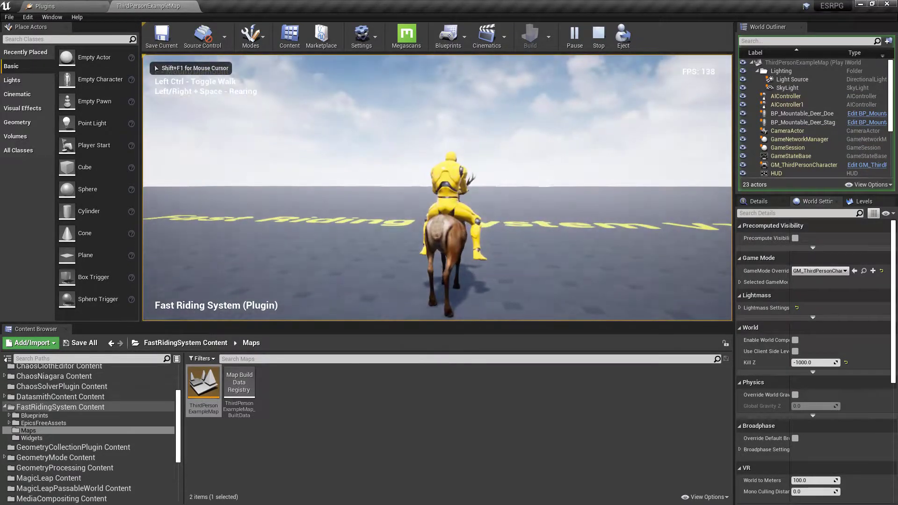
{"action": "key", "text": "f"}
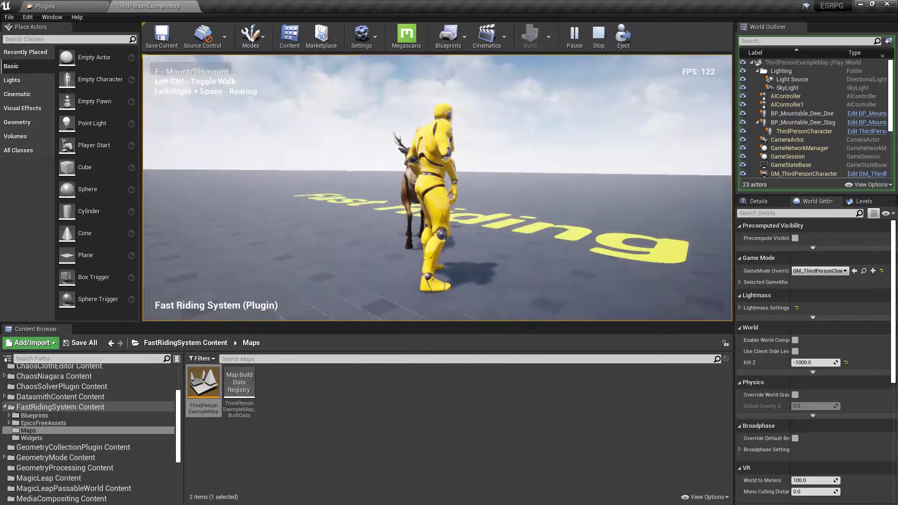
{"action": "key", "text": "w"}
{"action": "key", "text": "Escape"}
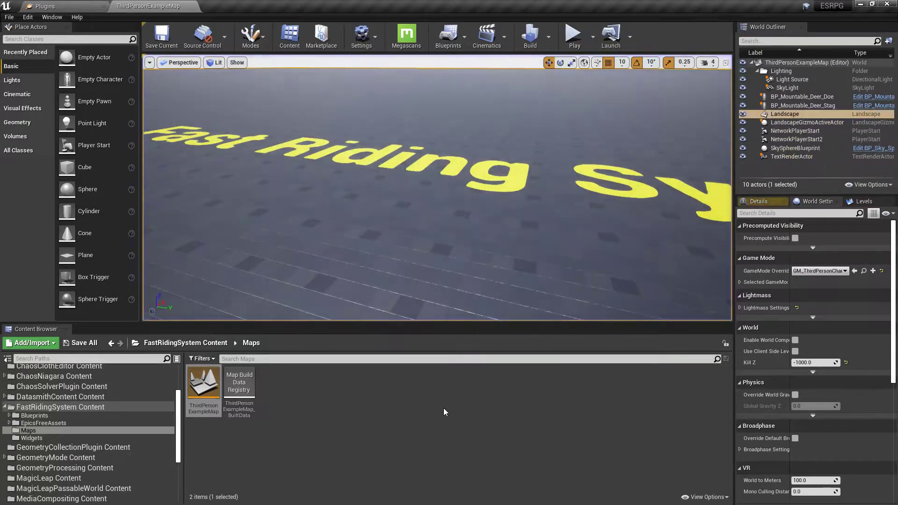
Open the ThirdPersonCharacter blueprint from FastRidingSystem Content > Blueprints > MountableCharacter and close the Plugins window.
{"action": "scroll", "coordinate": [163, 369], "scroll_direction": "up", "scroll_amount": 3}
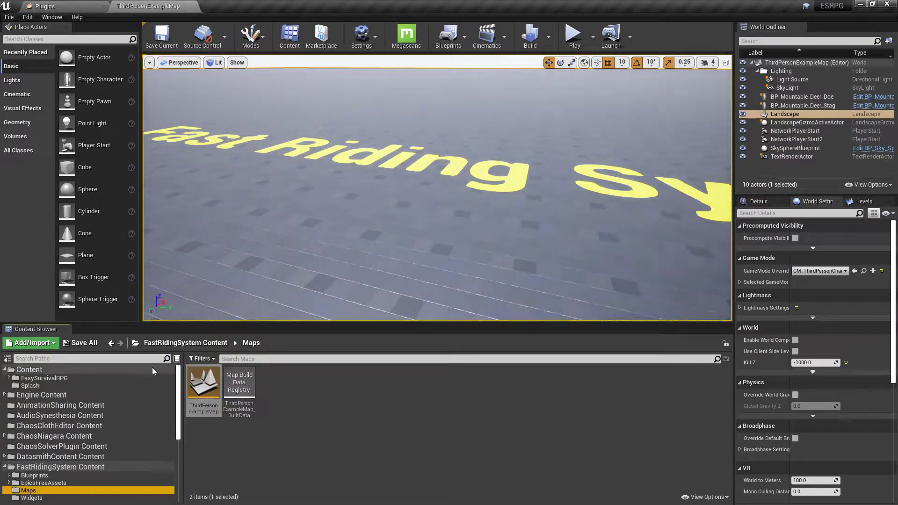
{"action": "left_click", "coordinate": [43, 378]}
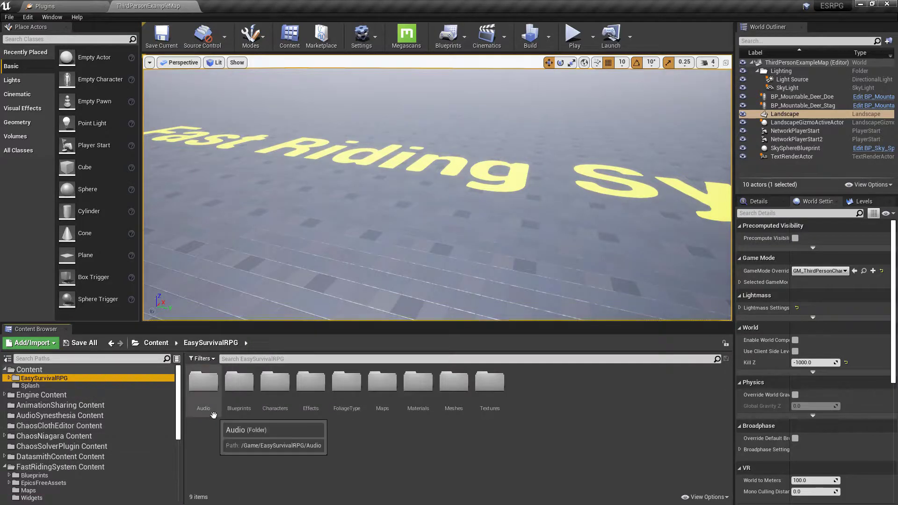
{"action": "scroll", "coordinate": [89, 421], "scroll_direction": "down", "scroll_amount": 2}
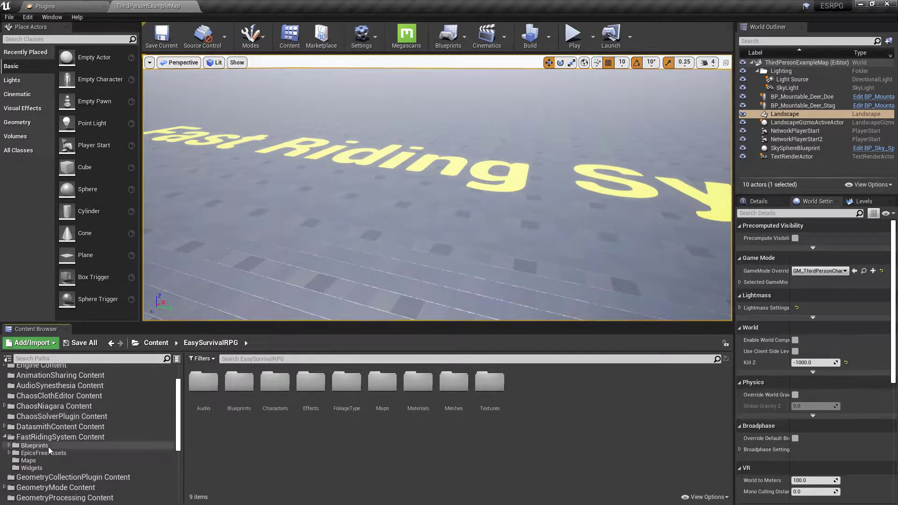
{"action": "left_click", "coordinate": [75, 445]}
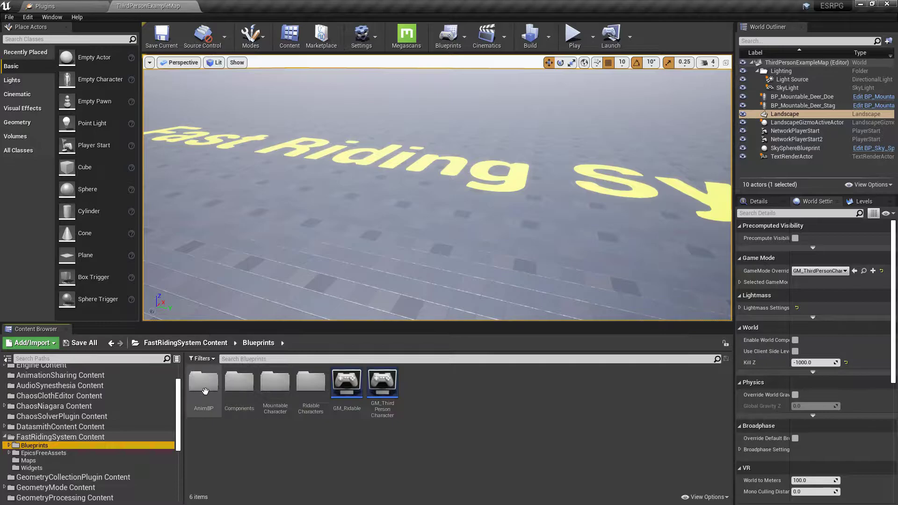
{"action": "left_click", "coordinate": [278, 383]}
{"action": "double_click", "coordinate": [278, 383]}
{"action": "double_click", "coordinate": [313, 386]}
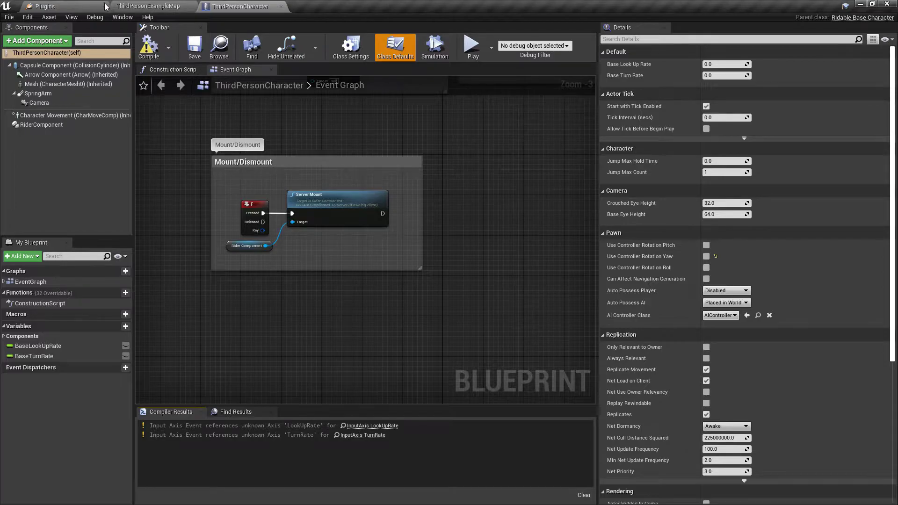
{"action": "left_click", "coordinate": [103, 6]}
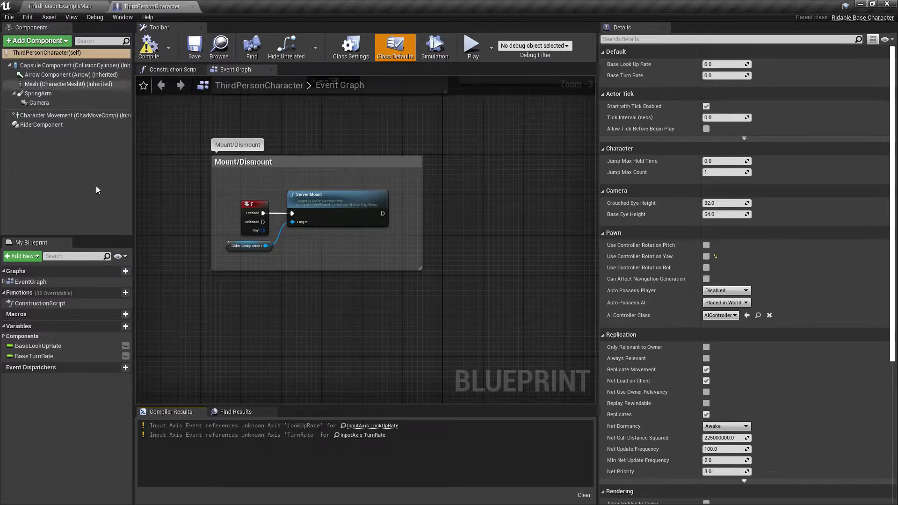
Open the BP_Character_Player blueprint from EasySurvivalRPG > Blueprints > Characters > Base.
{"action": "left_click", "coordinate": [60, 6]}
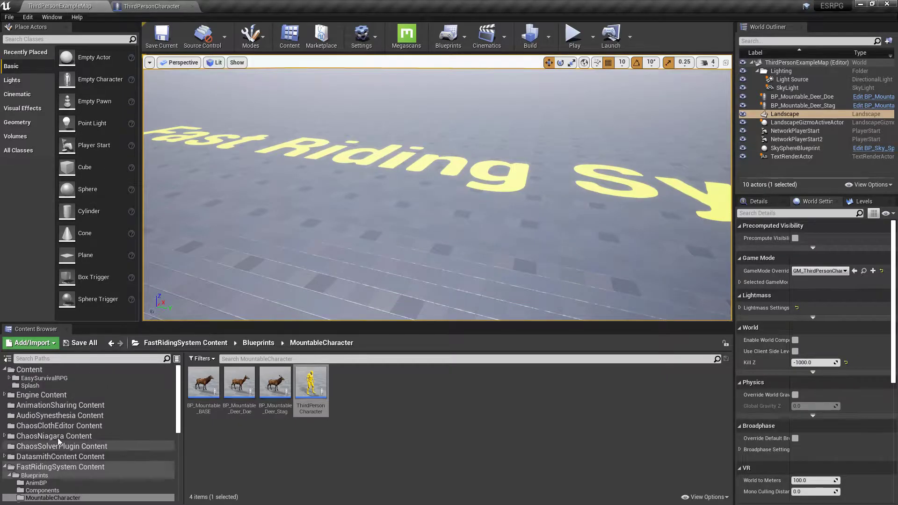
{"action": "left_click", "coordinate": [44, 378]}
{"action": "double_click", "coordinate": [239, 381]}
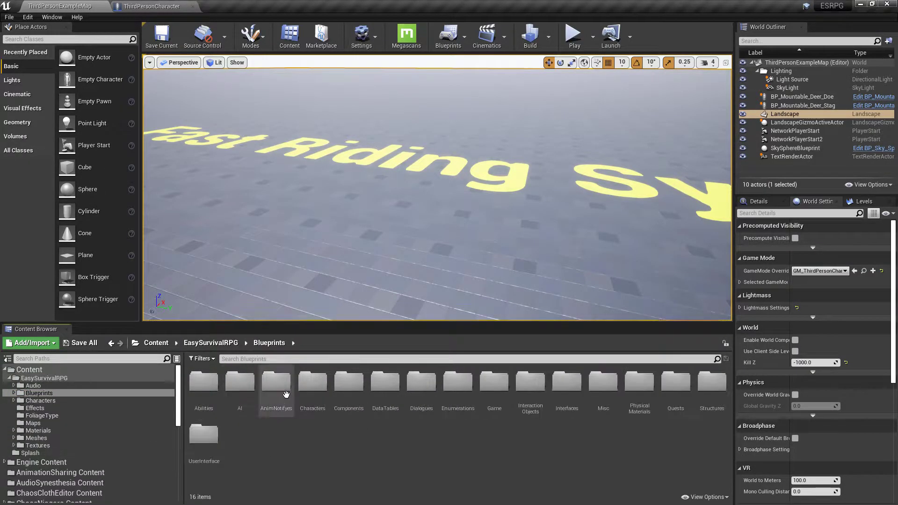
{"action": "double_click", "coordinate": [312, 382]}
{"action": "double_click", "coordinate": [239, 381]}
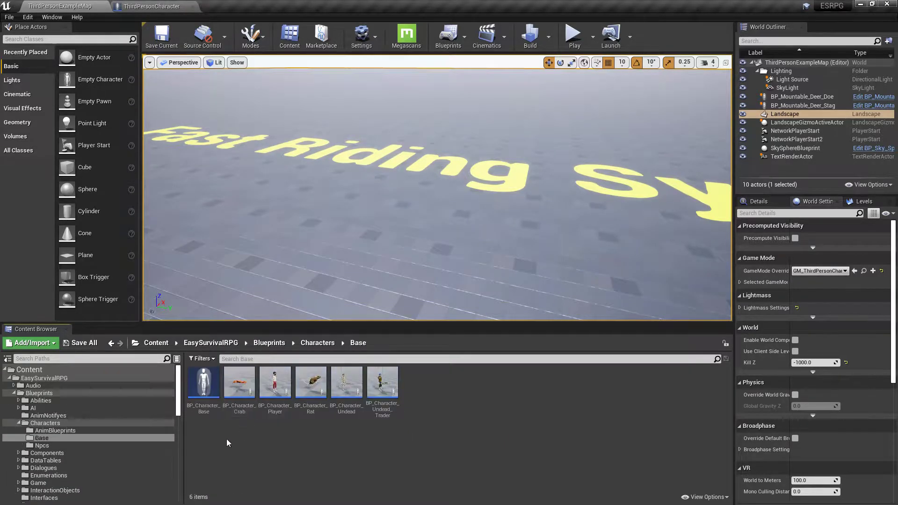
{"action": "left_click", "coordinate": [274, 379]}
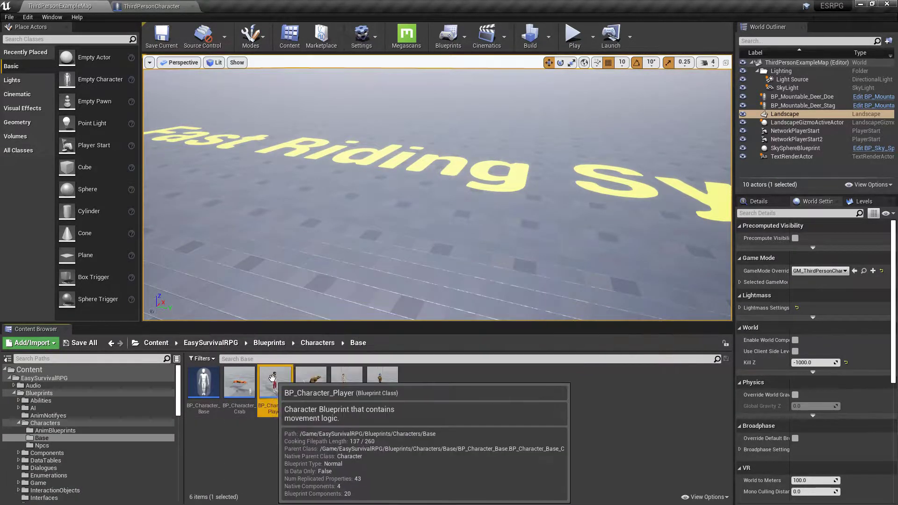
{"action": "double_click", "coordinate": [272, 377]}
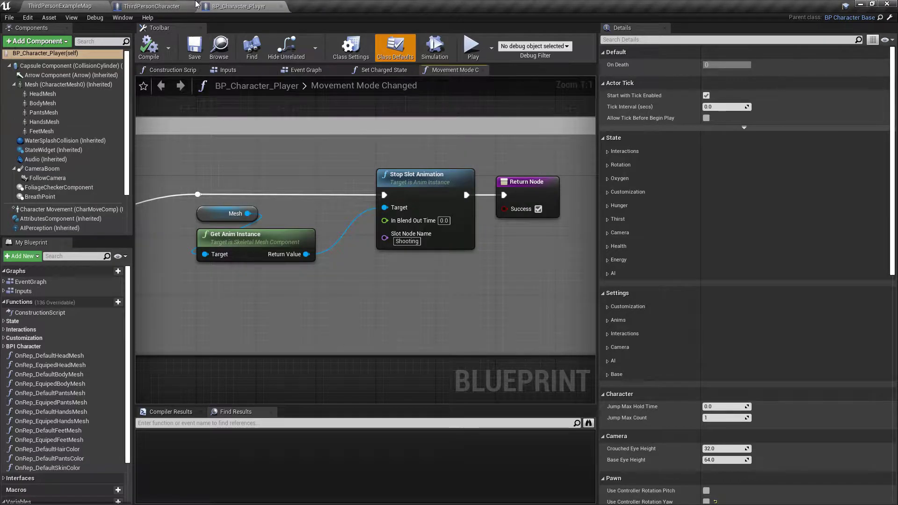
Examine the Mount/Dismount nodes in the Event Graph of the ThirdPersonCharacter blueprint.
{"action": "left_click", "coordinate": [158, 5]}
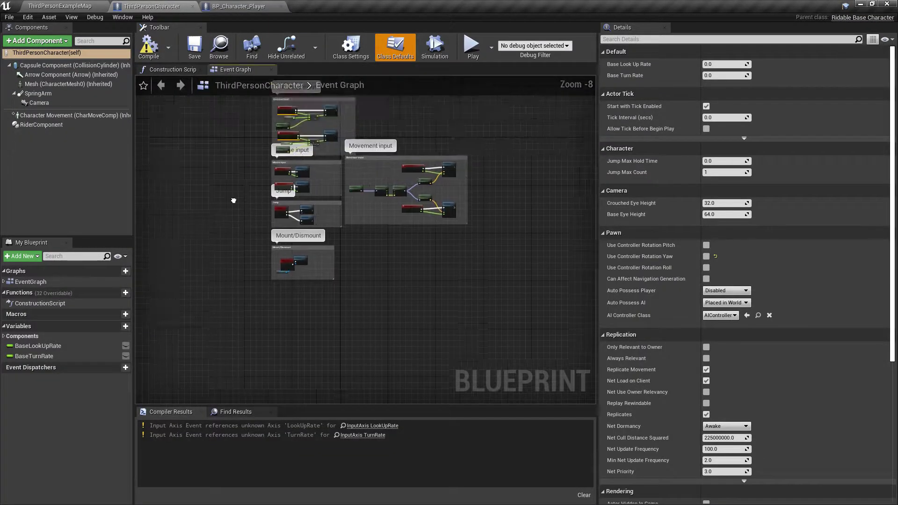
{"action": "scroll", "coordinate": [202, 209], "scroll_direction": "up", "scroll_amount": 3}
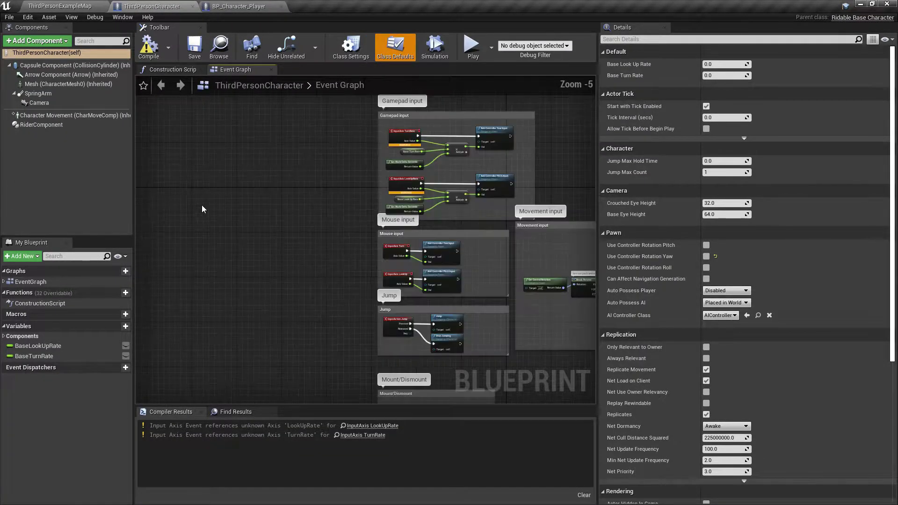
{"action": "right_click_drag", "start_coordinate": [244, 221], "coordinate": [158, 69]}
{"action": "scroll", "coordinate": [227, 202], "scroll_direction": "up", "scroll_amount": 3}
{"action": "right_click_drag", "start_coordinate": [216, 251], "coordinate": [157, 180]}
{"action": "left_click_drag", "start_coordinate": [169, 178], "coordinate": [513, 353]}
{"action": "left_click", "coordinate": [184, 223]}
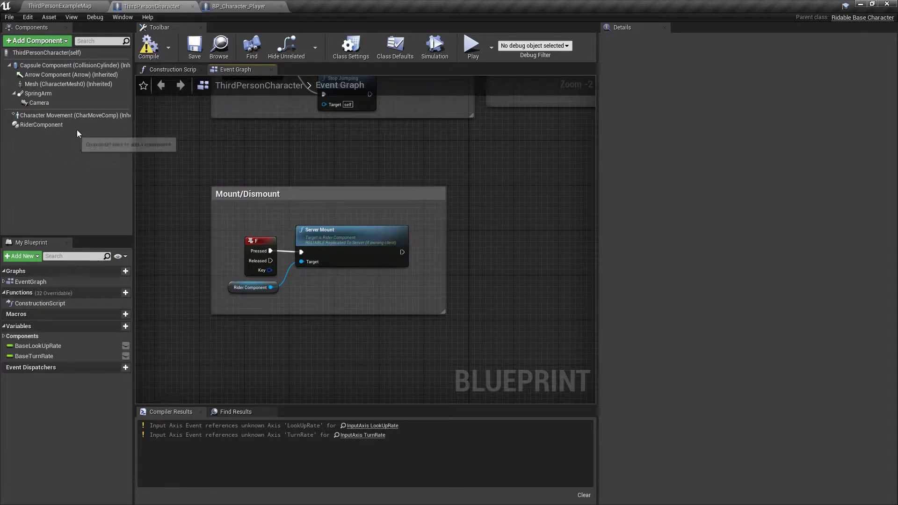
Examine the RiderComponent and the Construction Script nodes that set its camera in ThirdPersonCharacter.
{"action": "left_click", "coordinate": [47, 127]}
{"action": "left_click", "coordinate": [173, 69]}
{"action": "left_click_drag", "start_coordinate": [170, 157], "coordinate": [435, 287]}
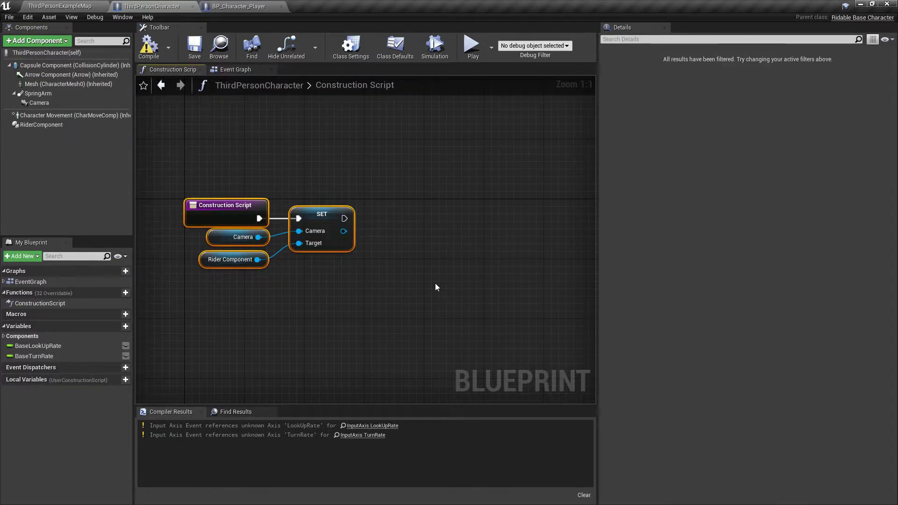
{"action": "left_click_drag", "start_coordinate": [164, 181], "coordinate": [381, 303]}
{"action": "left_click", "coordinate": [230, 67]}
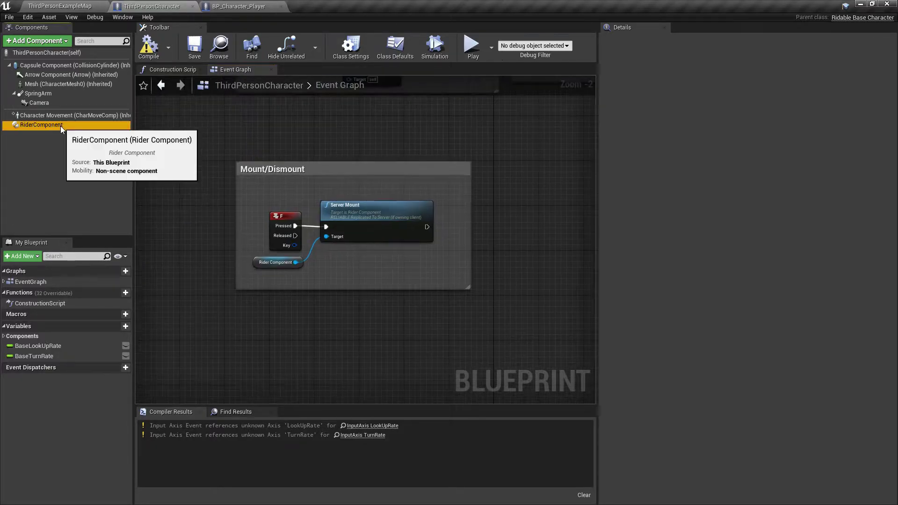
{"action": "left_click", "coordinate": [59, 126]}
Add a Rider component to the BP_Character_Player blueprint.
{"action": "left_click", "coordinate": [234, 5]}
{"action": "left_click", "coordinate": [61, 42]}
{"action": "type", "text": "rider"}
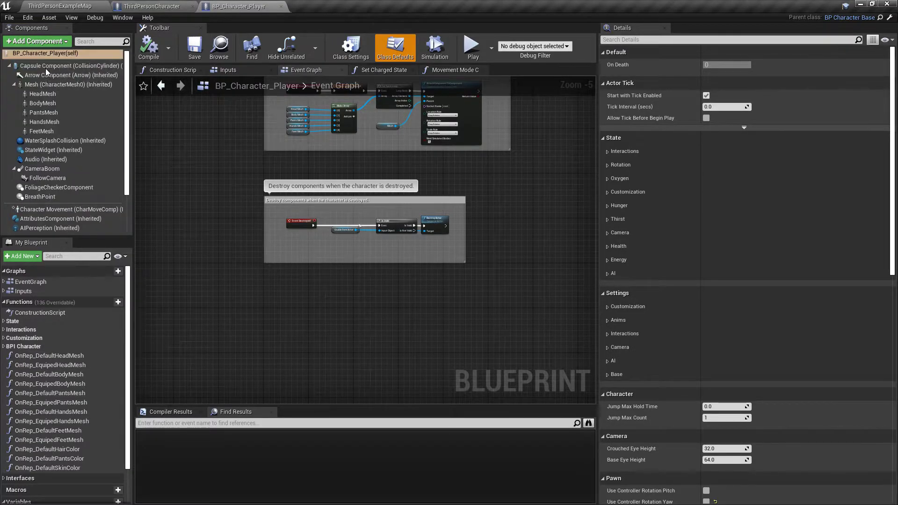
{"action": "left_click", "coordinate": [46, 68]}
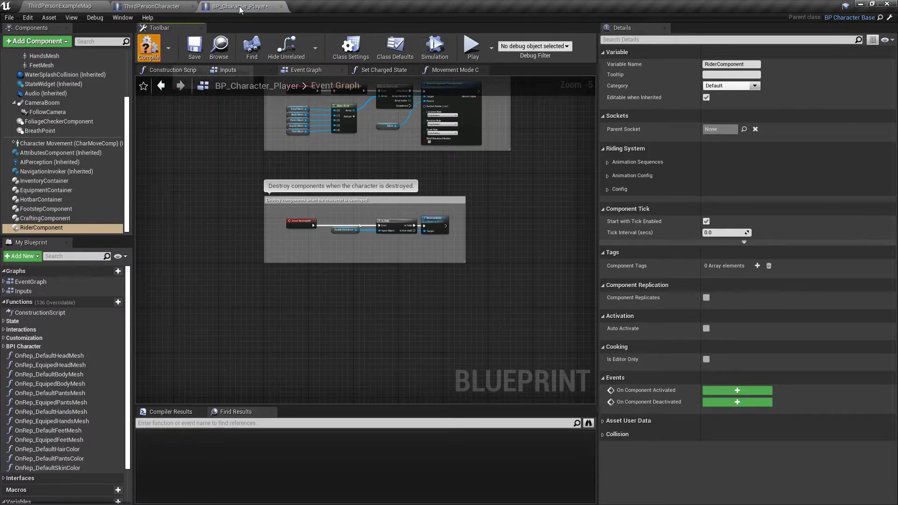
In BP_Character_Player's Construction Script, make room around the Parent: Construction Script node and place a RiderComponent reference above it.
{"action": "double_click", "coordinate": [39, 312]}
{"action": "right_click_drag", "start_coordinate": [187, 300], "coordinate": [493, 270]}
{"action": "right_click_drag", "start_coordinate": [233, 238], "coordinate": [360, 275]}
{"action": "scroll", "coordinate": [248, 214], "scroll_direction": "up", "scroll_amount": 1}
{"action": "left_click_drag", "start_coordinate": [235, 194], "coordinate": [53, 179]}
{"action": "left_click_drag", "start_coordinate": [260, 206], "coordinate": [439, 229]}
{"action": "left_click_drag", "start_coordinate": [458, 224], "coordinate": [285, 224]}
{"action": "left_click_drag", "start_coordinate": [27, 226], "coordinate": [280, 195]}
Add a Set Camera node from Rider Component, wire it in after the parent construction call, and connect FollowCamera as its camera.
{"action": "left_click_drag", "start_coordinate": [335, 202], "coordinate": [371, 203]}
{"action": "type", "text": "set ca"}
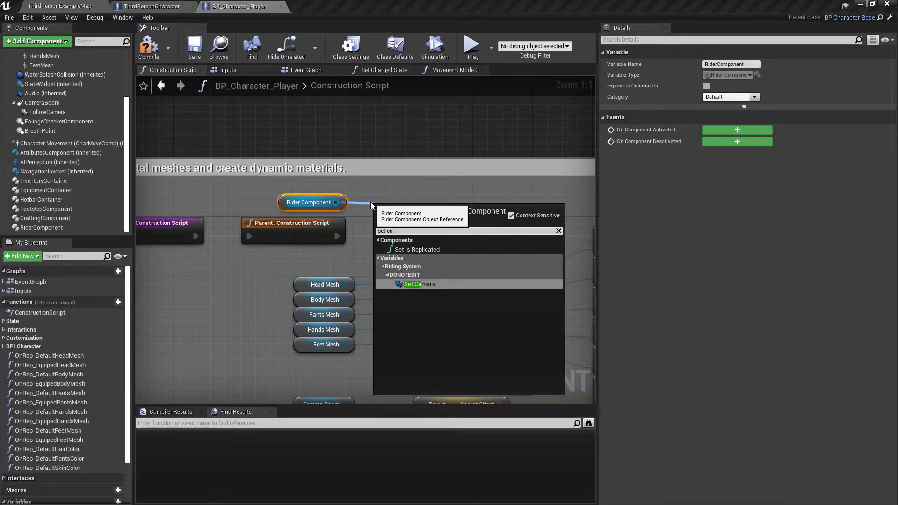
{"action": "key", "text": "Return"}
{"action": "left_click_drag", "start_coordinate": [404, 207], "coordinate": [420, 230]}
{"action": "mouse_move", "coordinate": [336, 236]}
{"action": "left_mouse_down", "text": "ctrl"}
{"action": "mouse_move", "coordinate": [447, 241]}
{"action": "mouse_move", "coordinate": [337, 236]}
{"action": "left_mouse_up", "text": "ctrl"}
{"action": "left_click_drag", "start_coordinate": [48, 112], "coordinate": [327, 261]}
Copy the Mount/Dismount node group from ThirdPersonCharacter's Event Graph into BP_Character_Player's Event Graph and save the blueprint.
{"action": "left_click", "coordinate": [159, 7]}
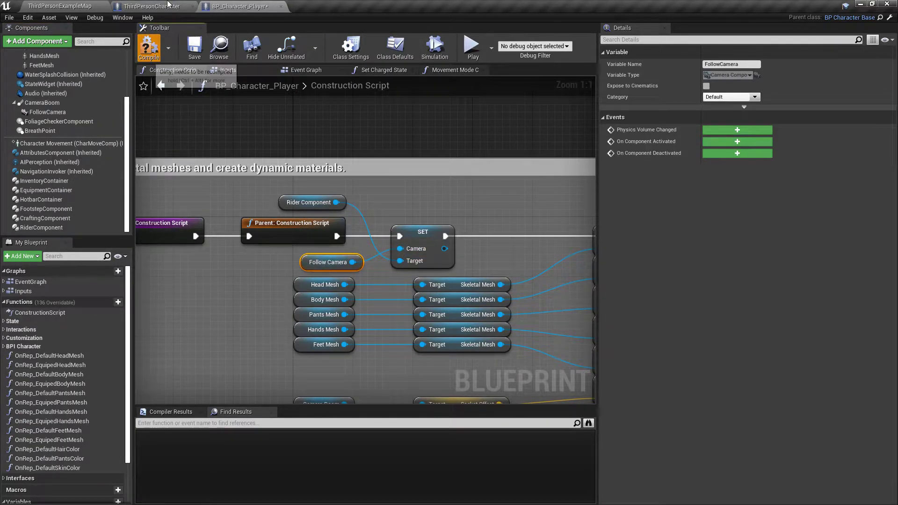
{"action": "left_click", "coordinate": [195, 70]}
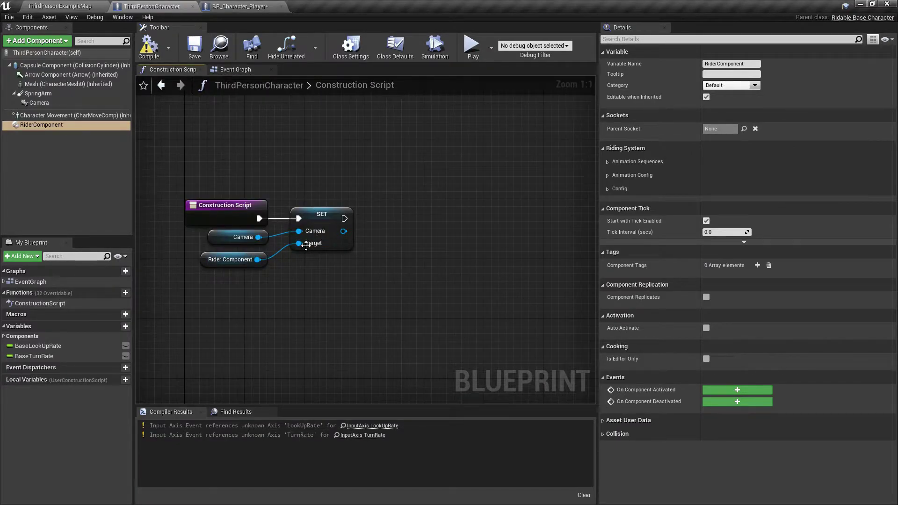
{"action": "left_click", "coordinate": [240, 6]}
{"action": "left_click", "coordinate": [245, 73]}
{"action": "left_click_drag", "start_coordinate": [176, 127], "coordinate": [506, 323]}
{"action": "left_click", "coordinate": [239, 6]}
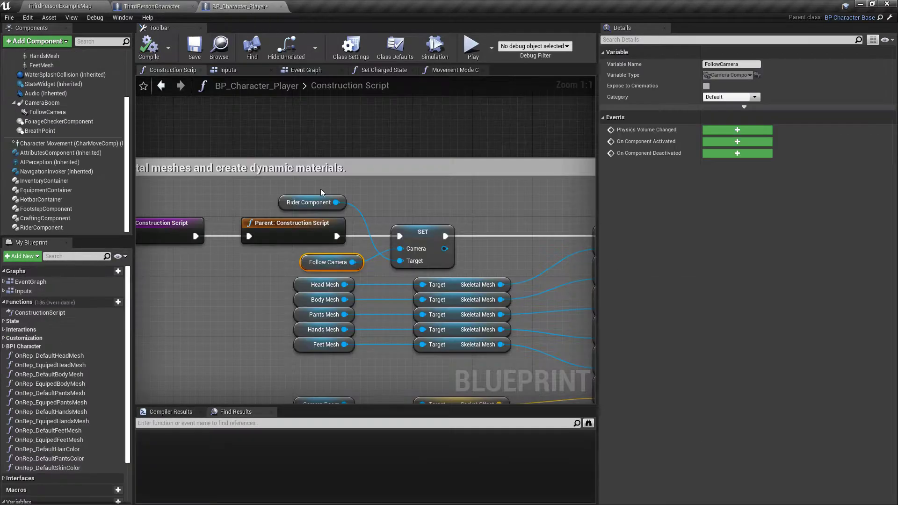
{"action": "left_click", "coordinate": [319, 71]}
{"action": "right_click_drag", "start_coordinate": [457, 241], "coordinate": [371, 273]}
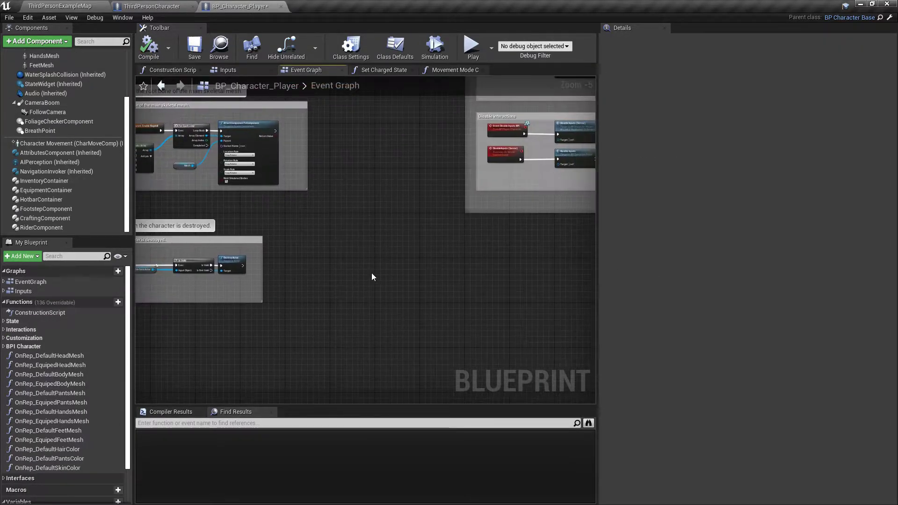
{"action": "key", "text": "ctrl+v"}
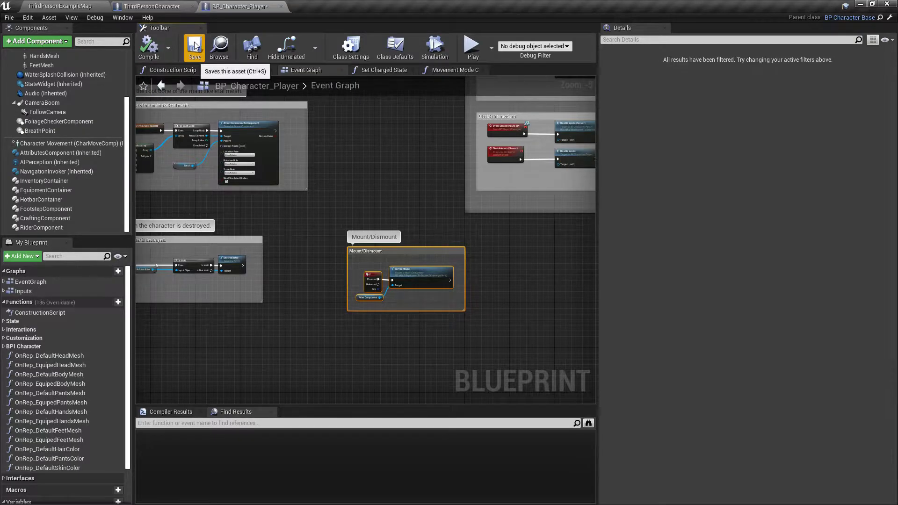
{"action": "left_click", "coordinate": [194, 47]}
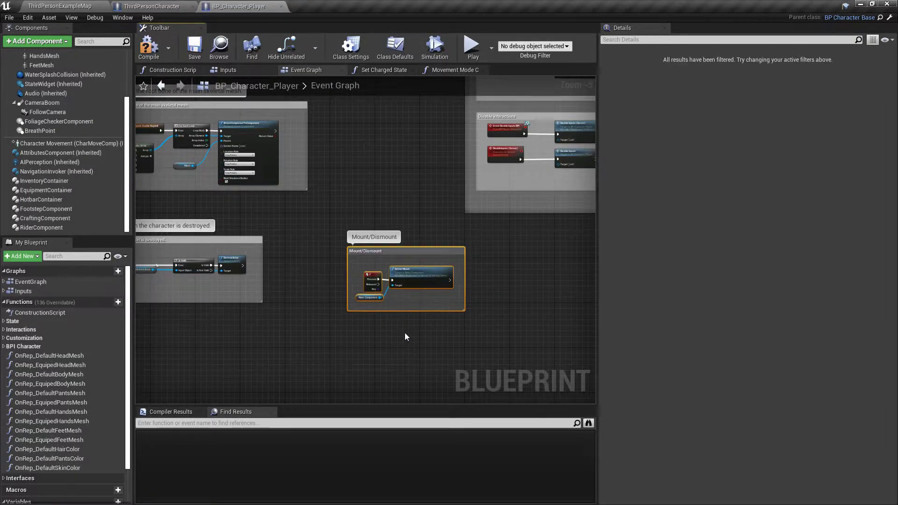
Review the pasted Mount/Dismount group in the Event Graph and save BP_Character_Player again.
{"action": "scroll", "coordinate": [405, 333], "scroll_direction": "up", "scroll_amount": 4}
{"action": "left_click", "coordinate": [417, 310]}
{"action": "scroll", "coordinate": [416, 309], "scroll_direction": "down", "scroll_amount": 3}
{"action": "scroll", "coordinate": [416, 309], "scroll_direction": "down", "scroll_amount": 2}
{"action": "right_click_drag", "start_coordinate": [463, 258], "coordinate": [355, 331]}
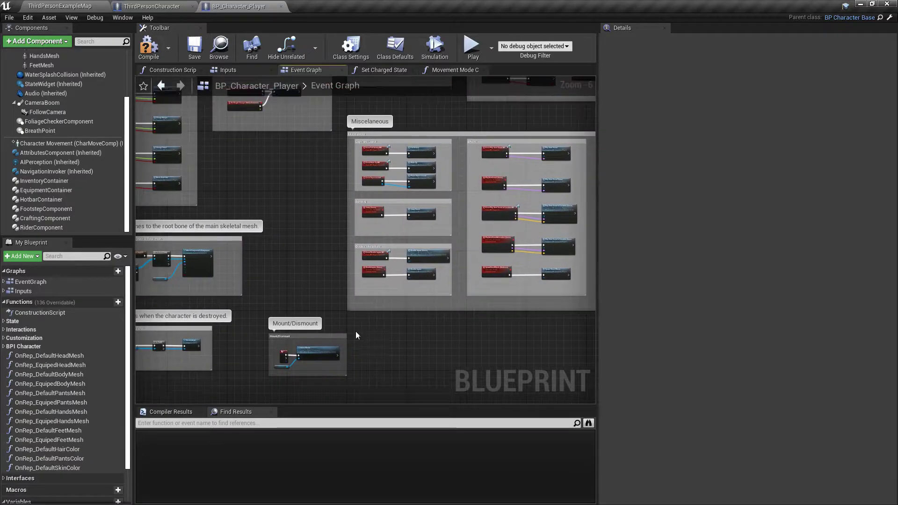
{"action": "left_click", "coordinate": [194, 47]}
{"action": "scroll", "coordinate": [88, 139], "scroll_direction": "up", "scroll_amount": 4}
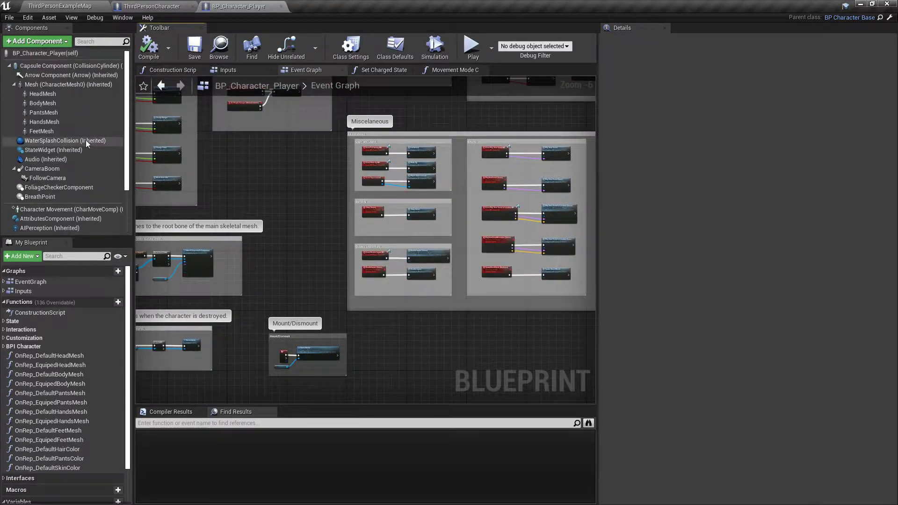
Open the ABP_Jess animation blueprint assigned to BP_Character_Player's Mesh component.
{"action": "left_click", "coordinate": [92, 85]}
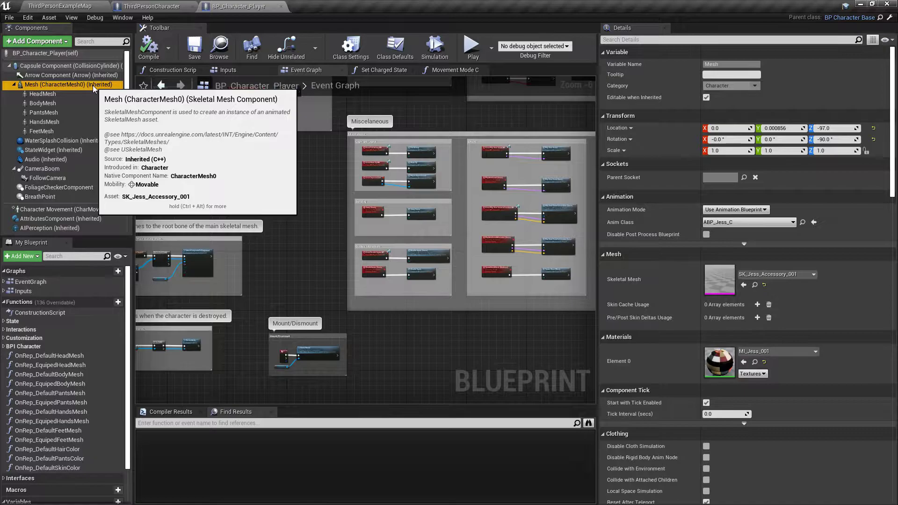
{"action": "left_click", "coordinate": [802, 222]}
{"action": "double_click", "coordinate": [246, 381]}
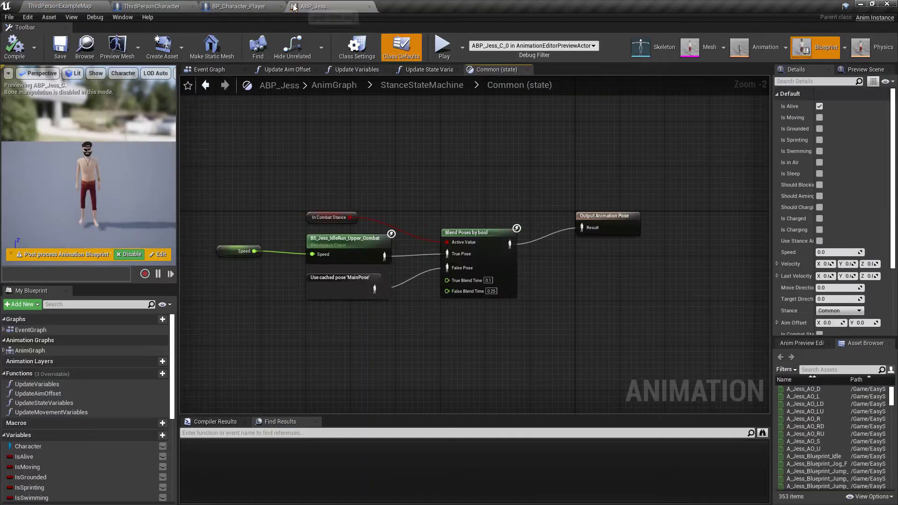
Locate and open the ThirdPerson_AnimBP animation blueprint used by ThirdPersonCharacter's mesh.
{"action": "left_click", "coordinate": [152, 6]}
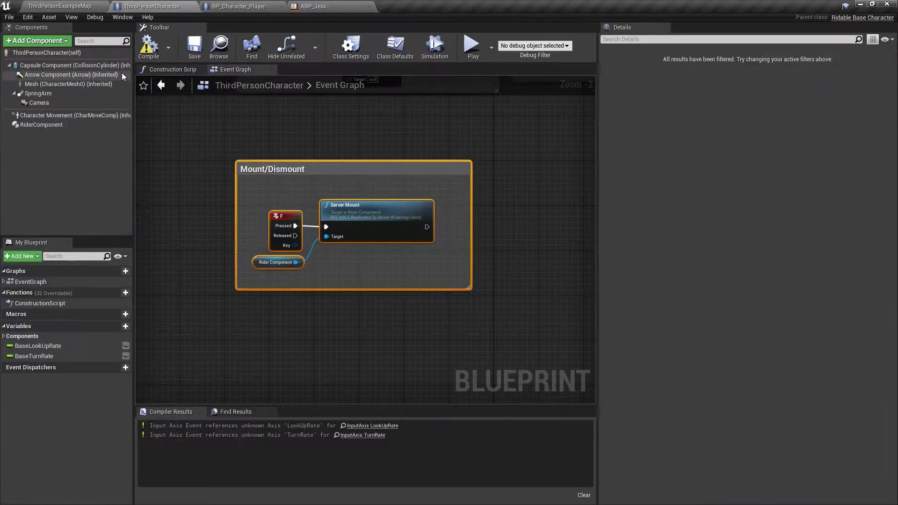
{"action": "left_click", "coordinate": [802, 222]}
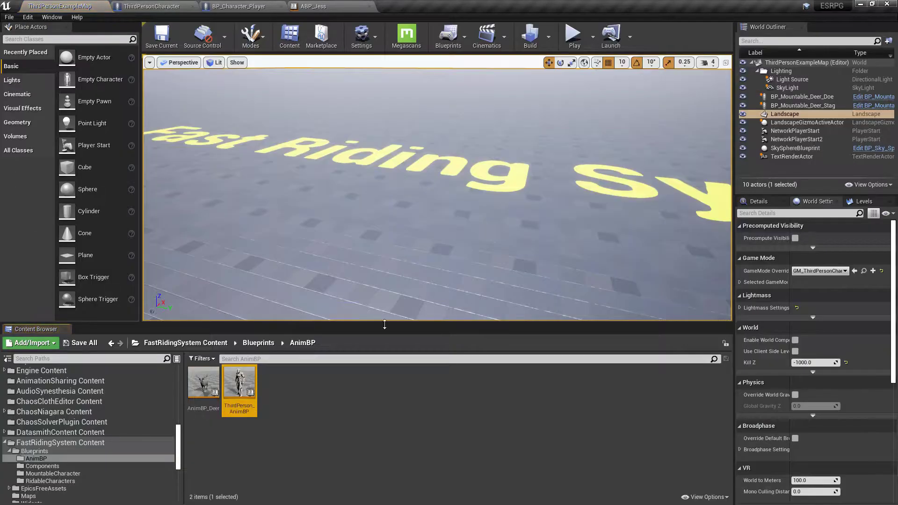
{"action": "double_click", "coordinate": [239, 386]}
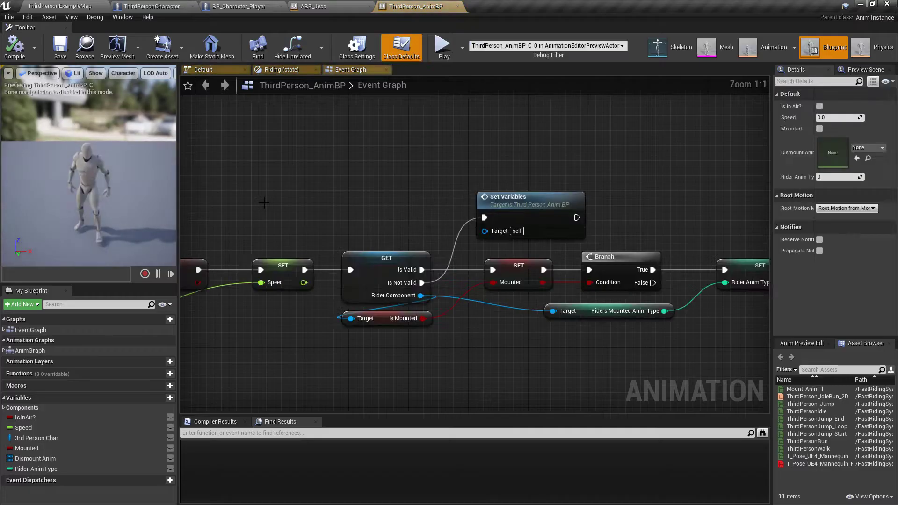
Copy the Is Valid, Rider Component and Set Rider Component nodes from ThirdPerson_AnimBP's Event Graph into ABP_Jess's Event Graph, beside Set Character.
{"action": "left_click", "coordinate": [275, 70]}
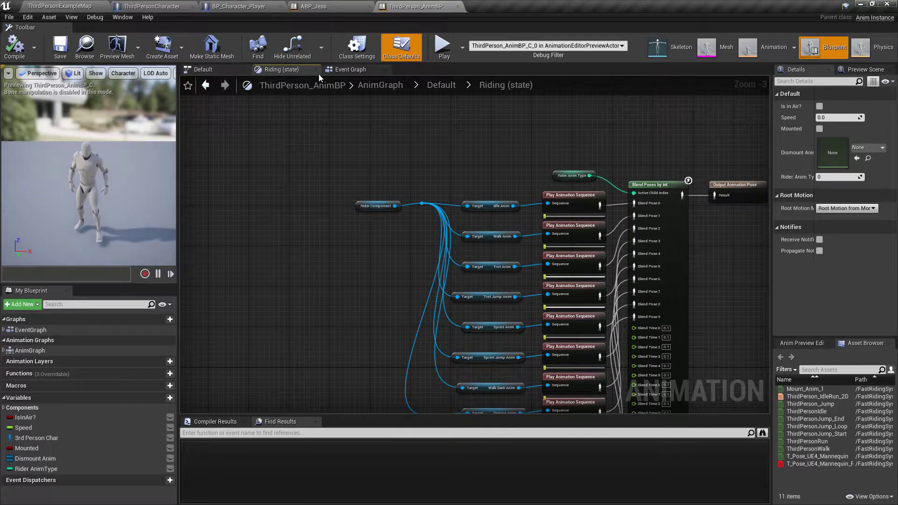
{"action": "left_click", "coordinate": [348, 70]}
{"action": "scroll", "coordinate": [342, 175], "scroll_direction": "up", "scroll_amount": 7}
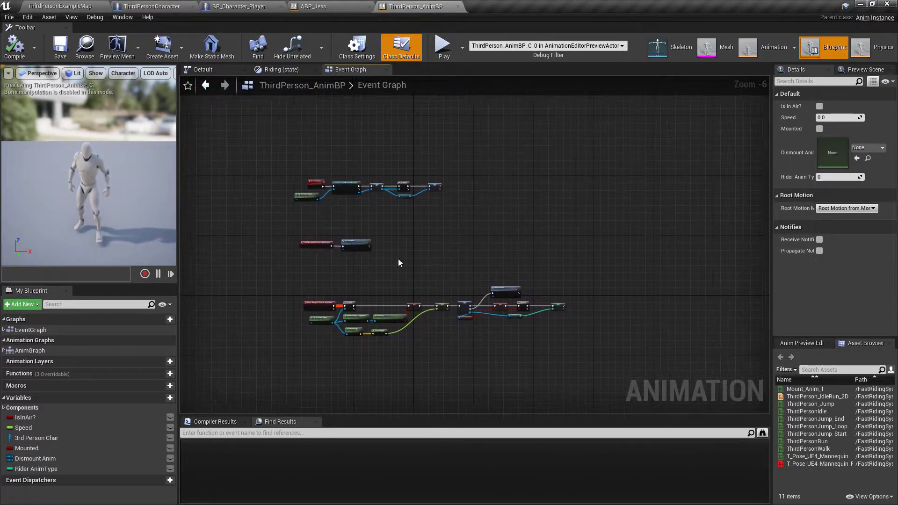
{"action": "left_click_drag", "start_coordinate": [450, 122], "coordinate": [638, 243]}
{"action": "right_click_drag", "start_coordinate": [648, 251], "coordinate": [516, 270]}
{"action": "left_click_drag", "start_coordinate": [333, 162], "coordinate": [538, 313]}
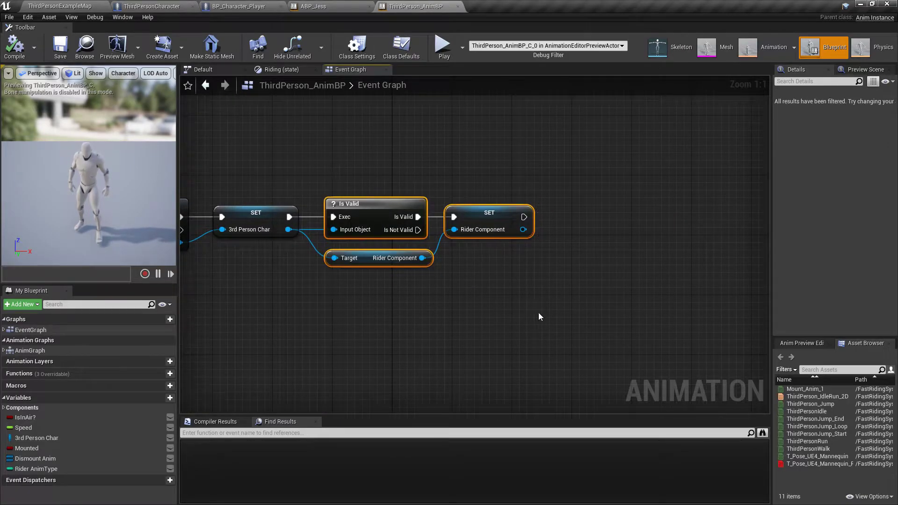
{"action": "left_click", "coordinate": [339, 5]}
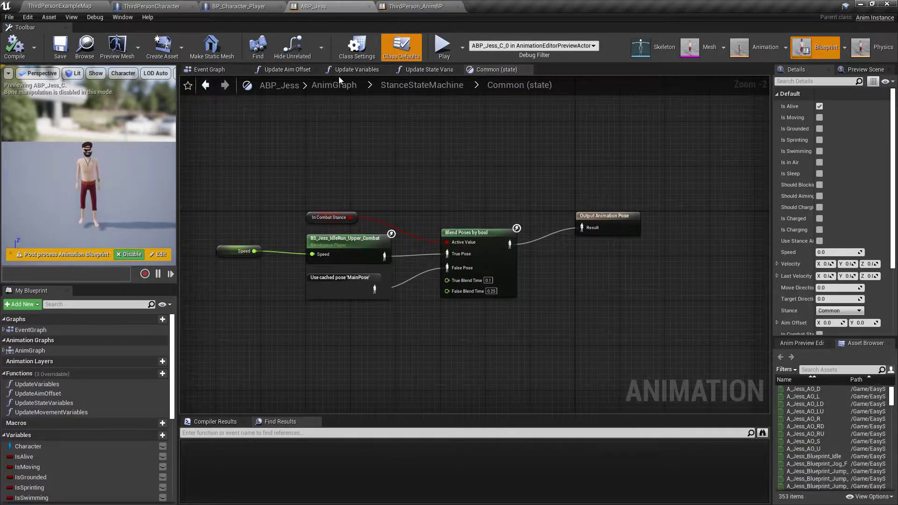
{"action": "left_click", "coordinate": [210, 69]}
{"action": "scroll", "coordinate": [427, 178], "scroll_direction": "up", "scroll_amount": 2}
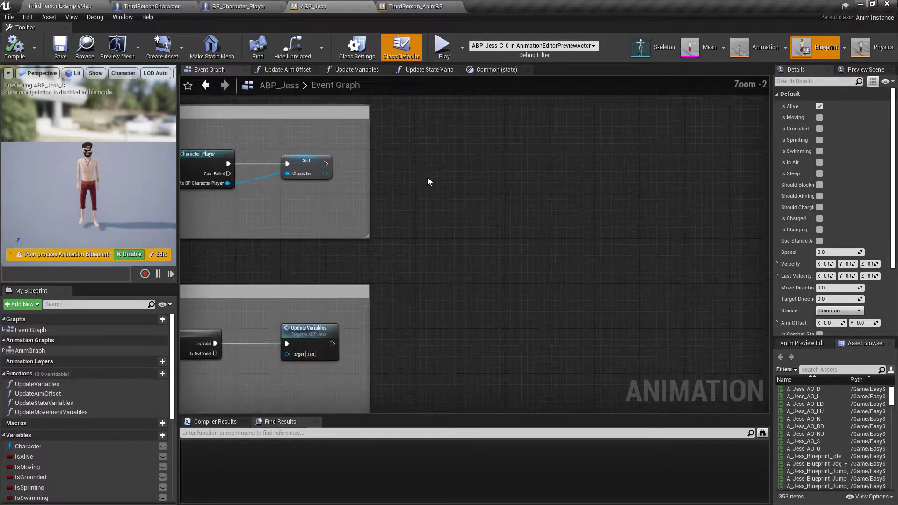
{"action": "key", "text": "ctrl+v"}
{"action": "scroll", "coordinate": [411, 178], "scroll_direction": "up", "scroll_amount": 2}
{"action": "left_click_drag", "start_coordinate": [432, 159], "coordinate": [378, 154]}
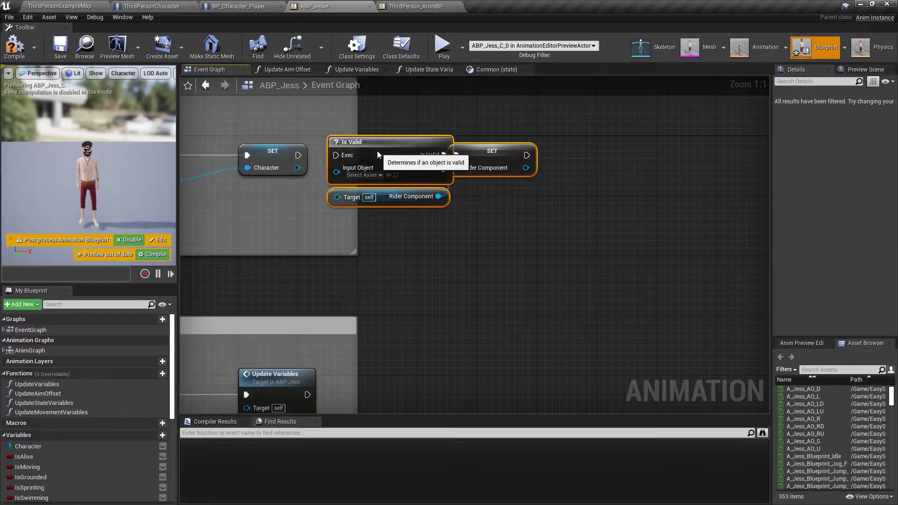
Add a Get Rider Component node from the Set Character output and space the Set Rider Component node away from Is Valid.
{"action": "left_click_drag", "start_coordinate": [298, 168], "coordinate": [402, 251]}
{"action": "type", "text": "e"}
{"action": "key", "text": "BackSpace"}
{"action": "type", "text": "get rider"}
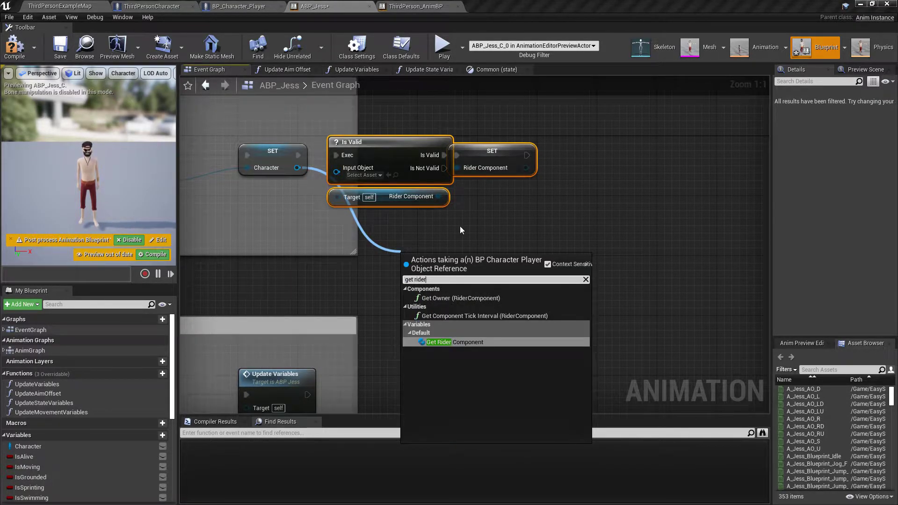
{"action": "left_click", "coordinate": [464, 342]}
{"action": "left_click_drag", "start_coordinate": [448, 271], "coordinate": [388, 234]}
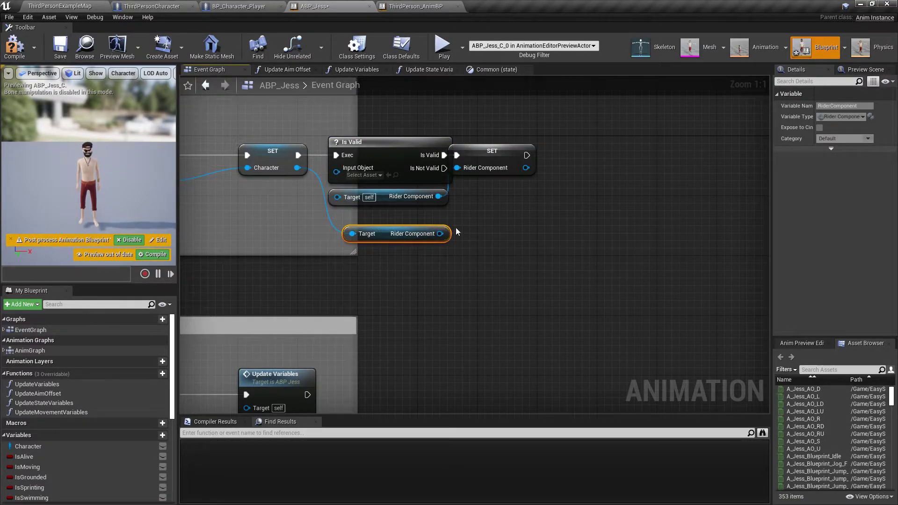
{"action": "left_click_drag", "start_coordinate": [497, 156], "coordinate": [505, 157]}
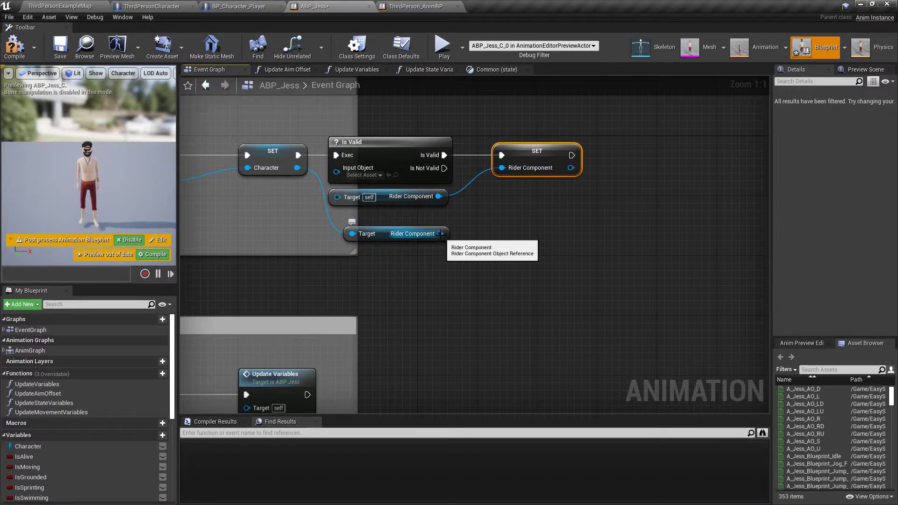
Wire Character into Is Valid and the new Rider Component getter into the Set node, replacing and deleting the pasted getter.
{"action": "left_click", "coordinate": [412, 6]}
{"action": "left_click", "coordinate": [331, 5]}
{"action": "left_click_drag", "start_coordinate": [297, 168], "coordinate": [337, 169]}
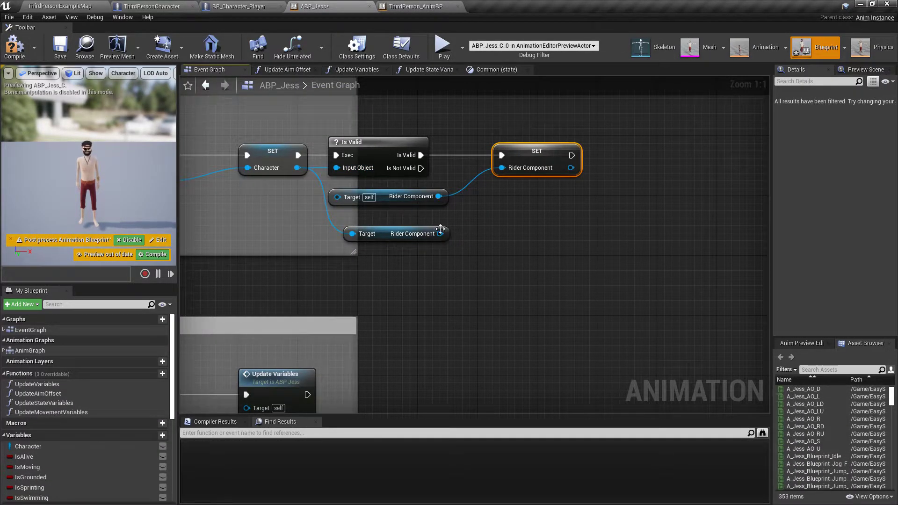
{"action": "left_click_drag", "start_coordinate": [440, 233], "coordinate": [502, 168]}
{"action": "left_click", "coordinate": [435, 205]}
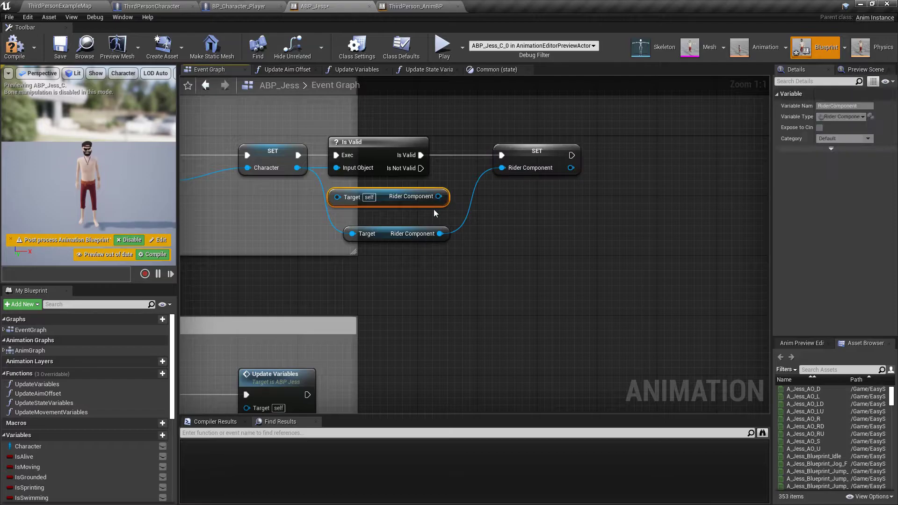
{"action": "key", "text": "Delete"}
{"action": "left_click_drag", "start_coordinate": [379, 231], "coordinate": [360, 186]}
Copy the Rider Component validated Get, Is Mounted, Set Mounted, Branch and Rider Anim Type nodes from ThirdPerson_AnimBP's Event Graph into ABP_Jess's Event Graph.
{"action": "left_click", "coordinate": [415, 6]}
{"action": "scroll", "coordinate": [481, 207], "scroll_direction": "down", "scroll_amount": 5}
{"action": "right_click_drag", "start_coordinate": [466, 275], "coordinate": [394, 127]}
{"action": "scroll", "coordinate": [468, 231], "scroll_direction": "up", "scroll_amount": 3}
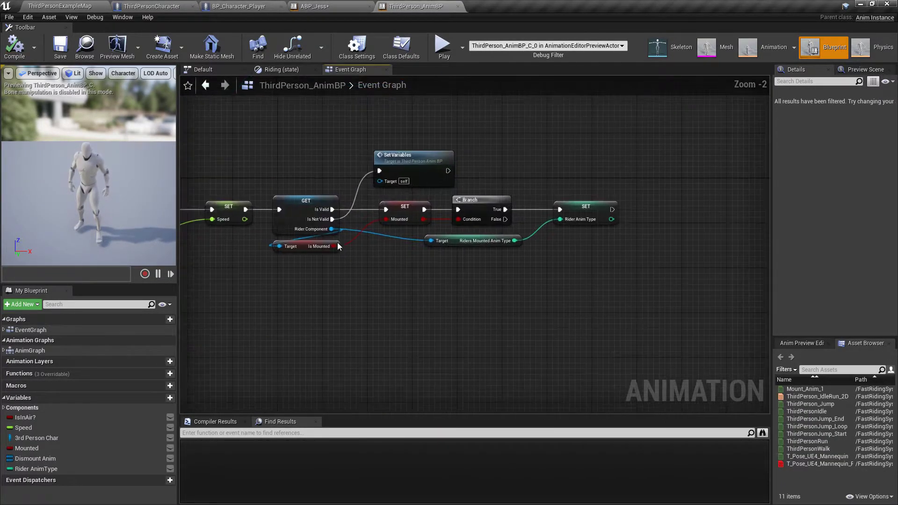
{"action": "left_click_drag", "start_coordinate": [589, 236], "coordinate": [654, 212]}
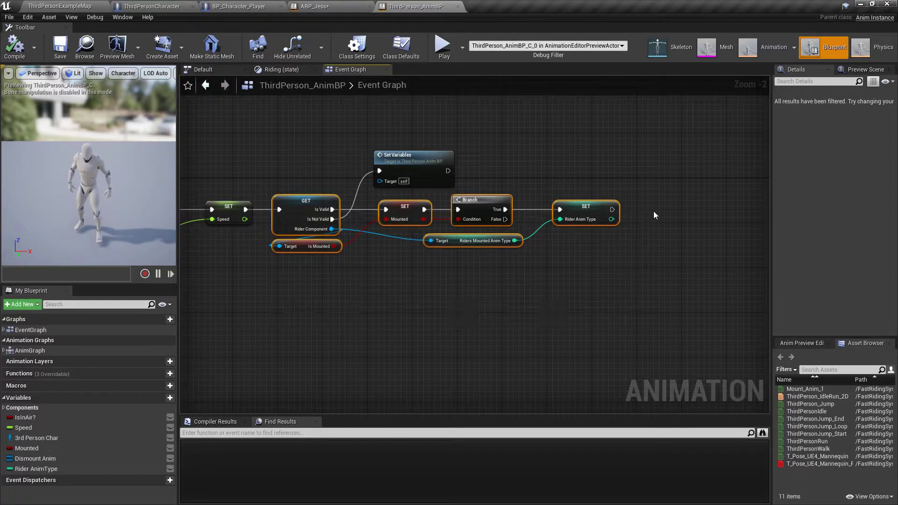
{"action": "left_click", "coordinate": [356, 6]}
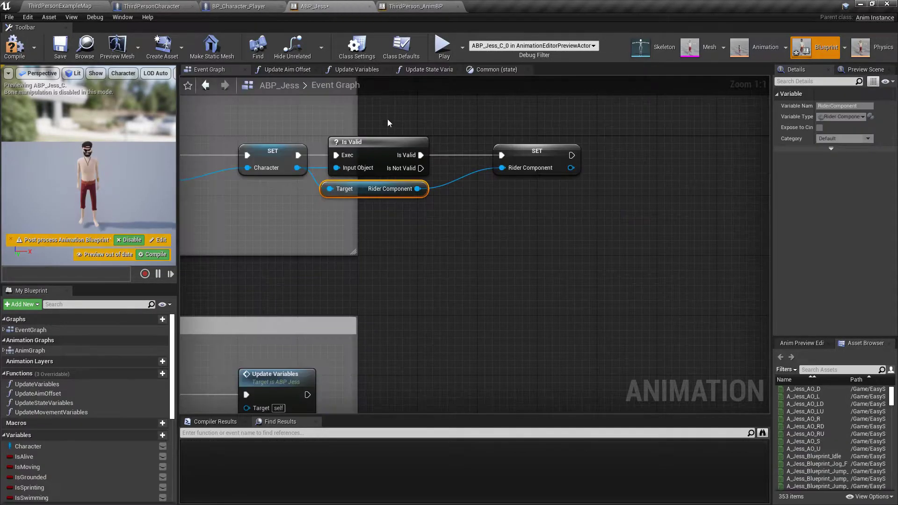
{"action": "right_click_drag", "start_coordinate": [460, 311], "coordinate": [464, 237]}
{"action": "key", "text": "ctrl+v"}
Place the pasted chain after Update Variables, connect its execution to the validated Get, and widen the comment box around the nodes.
{"action": "left_click_drag", "start_coordinate": [392, 218], "coordinate": [425, 205]}
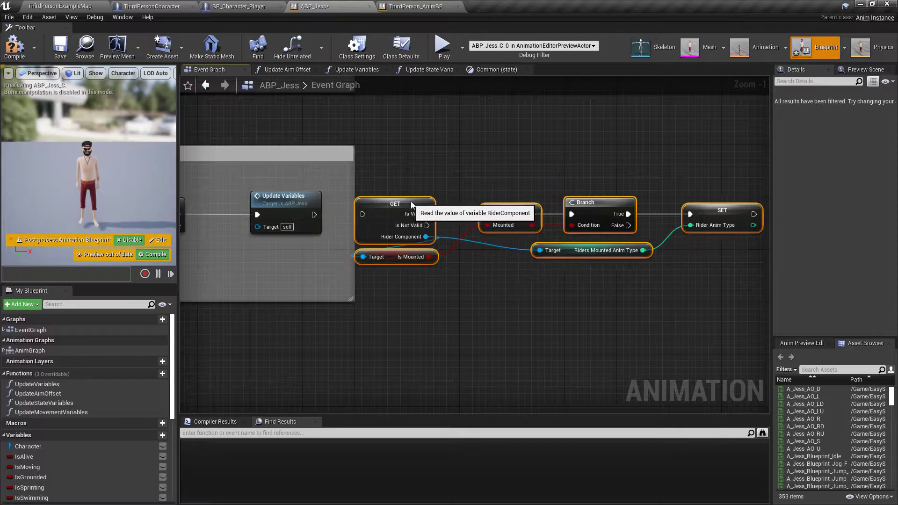
{"action": "left_click_drag", "start_coordinate": [313, 215], "coordinate": [365, 216]}
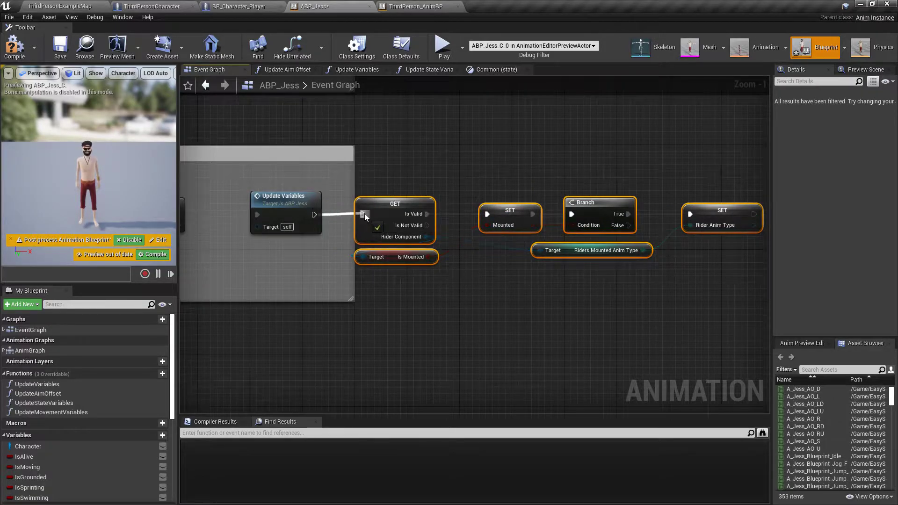
{"action": "left_click_drag", "start_coordinate": [354, 178], "coordinate": [771, 178]}
Create the missing Mounted and Rider AnimType variables in ABP_Jess from their Set nodes and compile.
{"action": "right_click_drag", "start_coordinate": [569, 112], "coordinate": [475, 113]}
{"action": "right_click", "coordinate": [417, 208]}
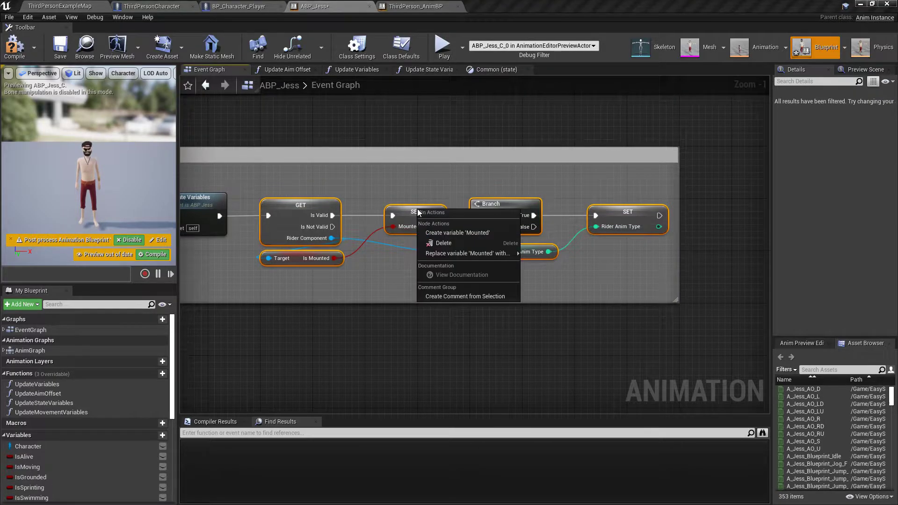
{"action": "left_click", "coordinate": [434, 232]}
{"action": "left_click", "coordinate": [437, 193]}
{"action": "right_click", "coordinate": [614, 215]}
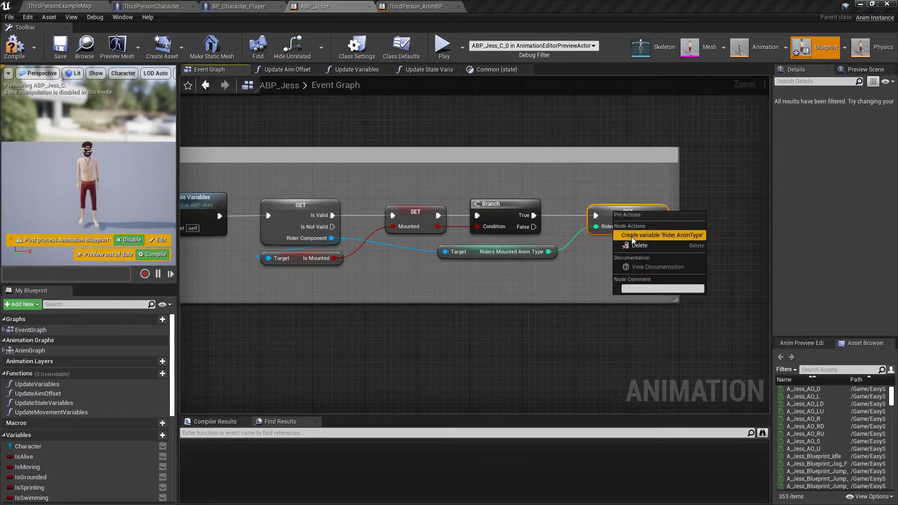
{"action": "left_click", "coordinate": [631, 235]}
{"action": "left_click", "coordinate": [14, 45]}
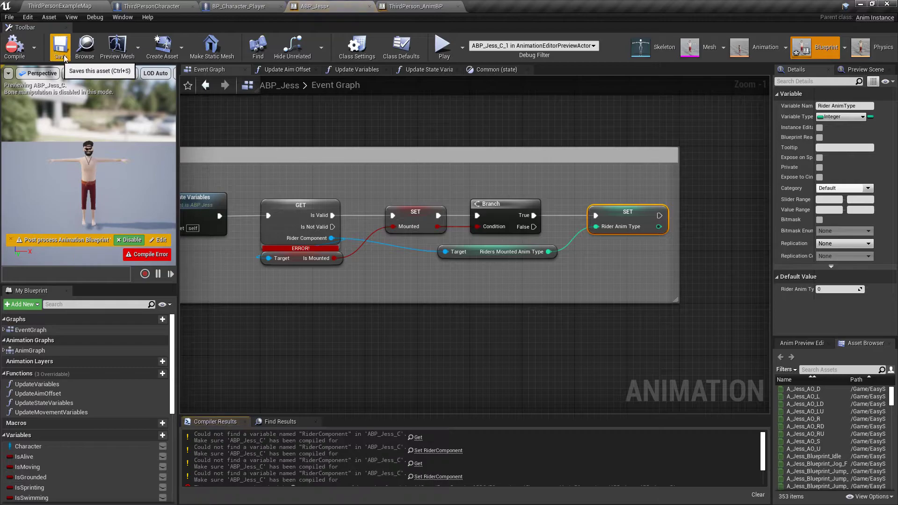
Create the missing RiderComponent variable from its Set node and recompile ABP_Jess.
{"action": "left_click", "coordinate": [418, 437]}
{"action": "right_click_drag", "start_coordinate": [487, 168], "coordinate": [460, 355]}
{"action": "scroll", "coordinate": [477, 300], "scroll_direction": "down", "scroll_amount": 1}
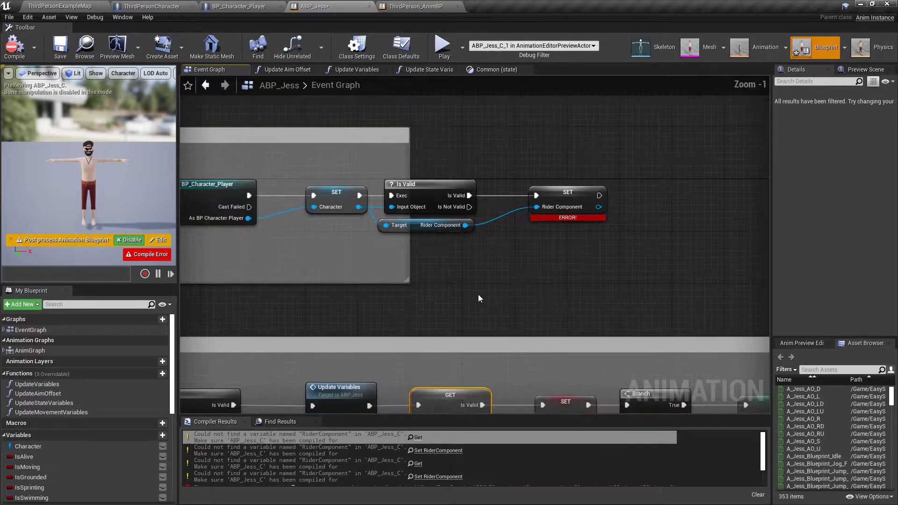
{"action": "right_click", "coordinate": [579, 193]}
{"action": "left_click", "coordinate": [602, 218]}
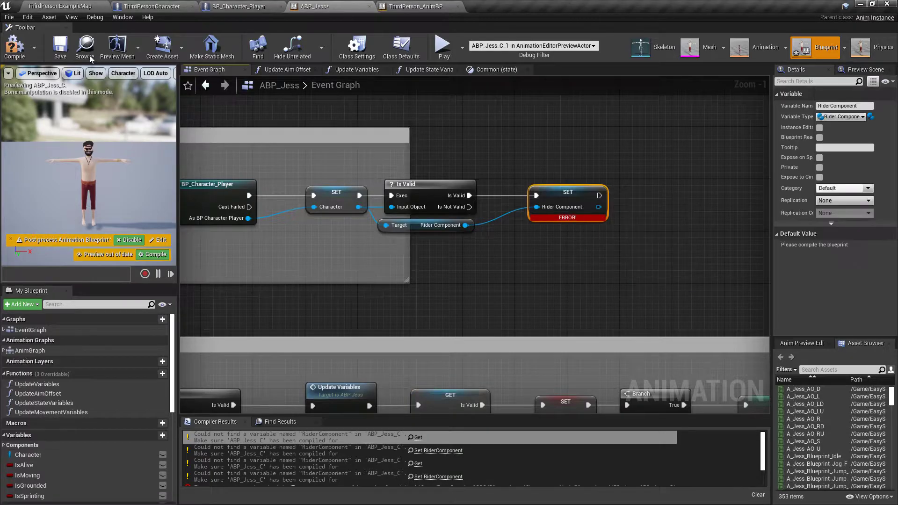
{"action": "left_click", "coordinate": [16, 45]}
Open MainStateMachine from ABP_Jess's AnimGraph and move the Entry node aside to free space above Idle/Move.
{"action": "right_click_drag", "start_coordinate": [570, 312], "coordinate": [405, 220]}
{"action": "scroll", "coordinate": [406, 220], "scroll_direction": "down", "scroll_amount": 2}
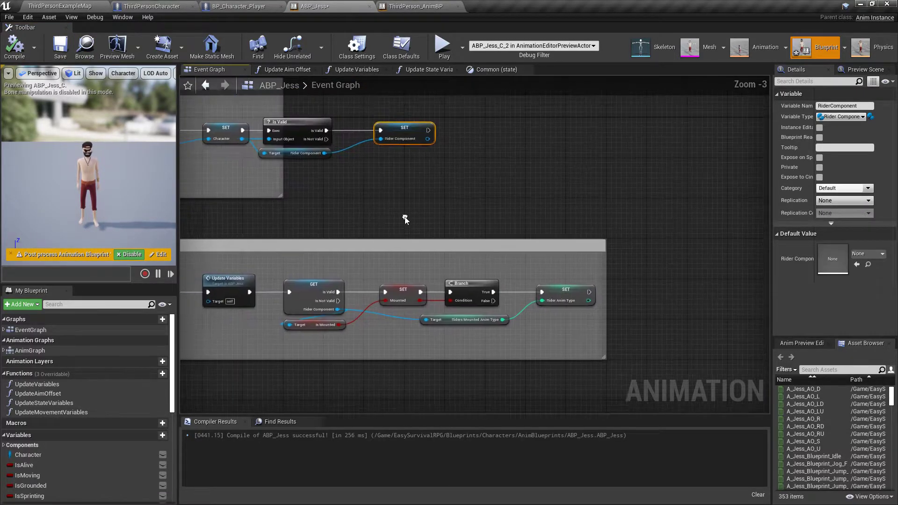
{"action": "left_click", "coordinate": [30, 350]}
{"action": "double_click", "coordinate": [30, 351]}
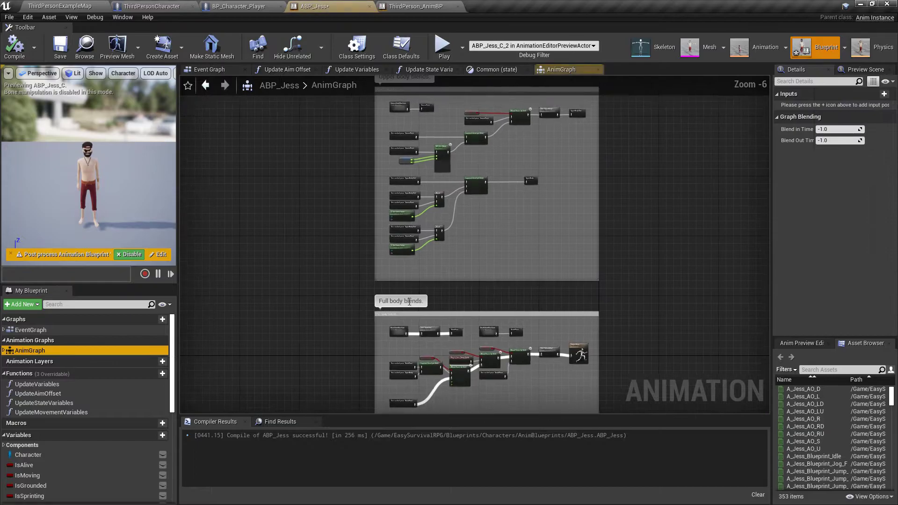
{"action": "scroll", "coordinate": [344, 279], "scroll_direction": "up", "scroll_amount": 4}
{"action": "right_click_drag", "start_coordinate": [339, 231], "coordinate": [291, 239]}
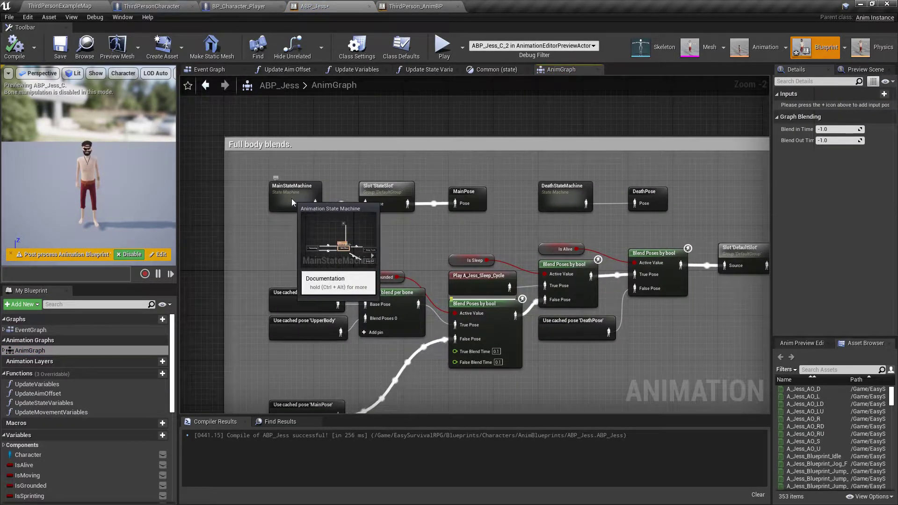
{"action": "double_click", "coordinate": [291, 198]}
{"action": "left_click_drag", "start_coordinate": [492, 162], "coordinate": [416, 170]}
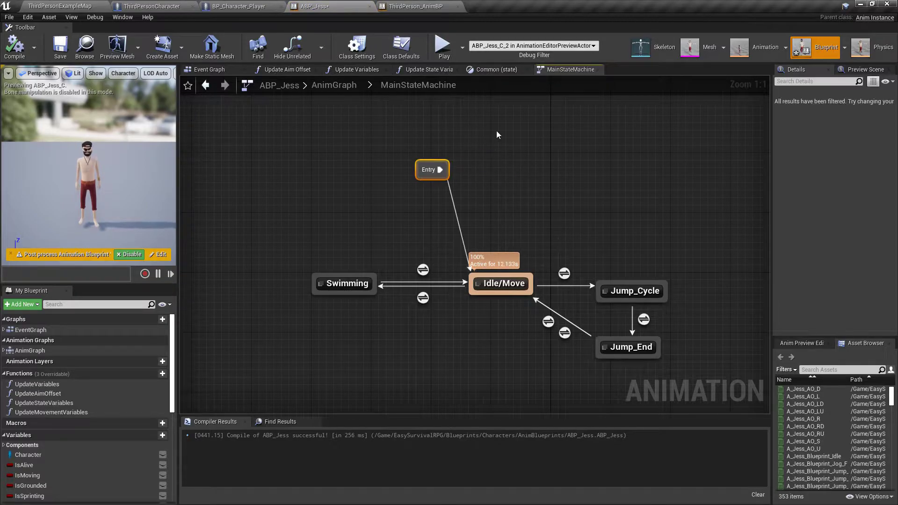
Copy the Riding state from ThirdPerson_AnimBP's Default state machine into ABP_Jess's MainStateMachine and link it with Idle/Move by transitions in both directions.
{"action": "left_click", "coordinate": [445, 11]}
{"action": "left_click", "coordinate": [281, 69]}
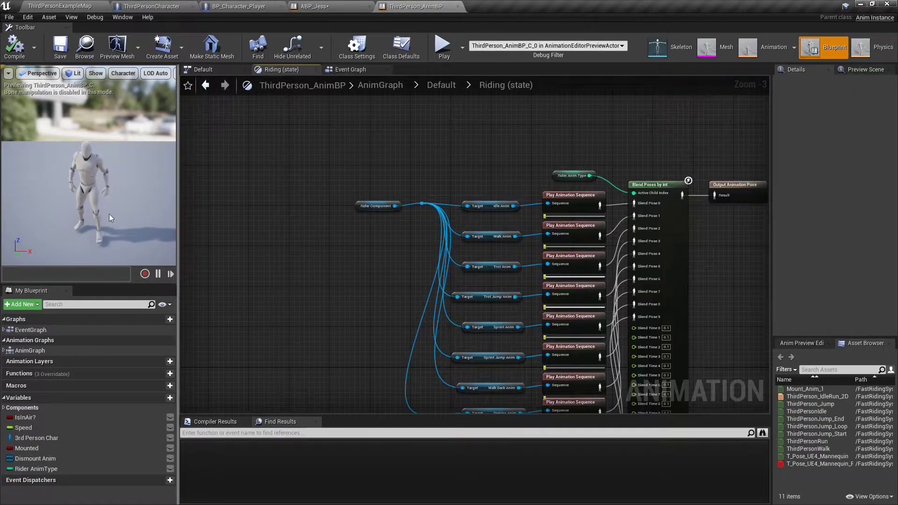
{"action": "left_click", "coordinate": [25, 330]}
{"action": "double_click", "coordinate": [32, 351]}
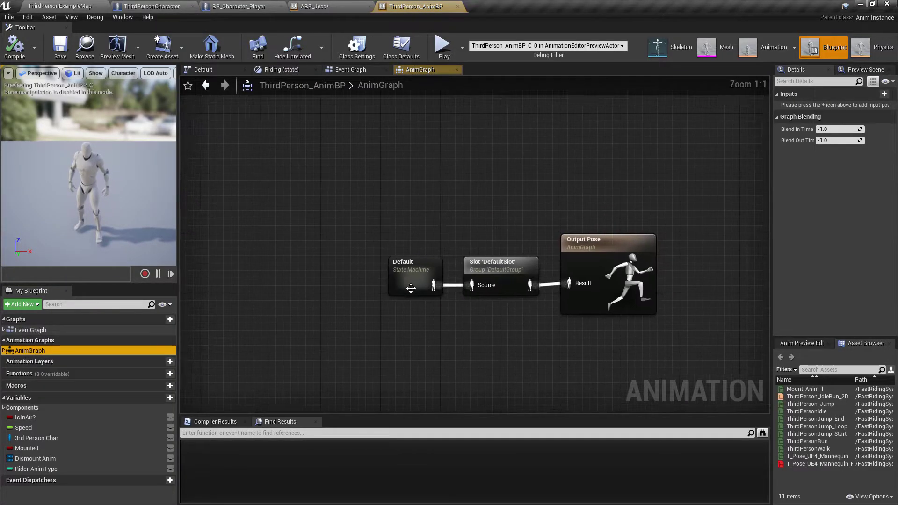
{"action": "left_click", "coordinate": [409, 286]}
{"action": "double_click", "coordinate": [408, 286]}
{"action": "left_click_drag", "start_coordinate": [363, 149], "coordinate": [447, 178]}
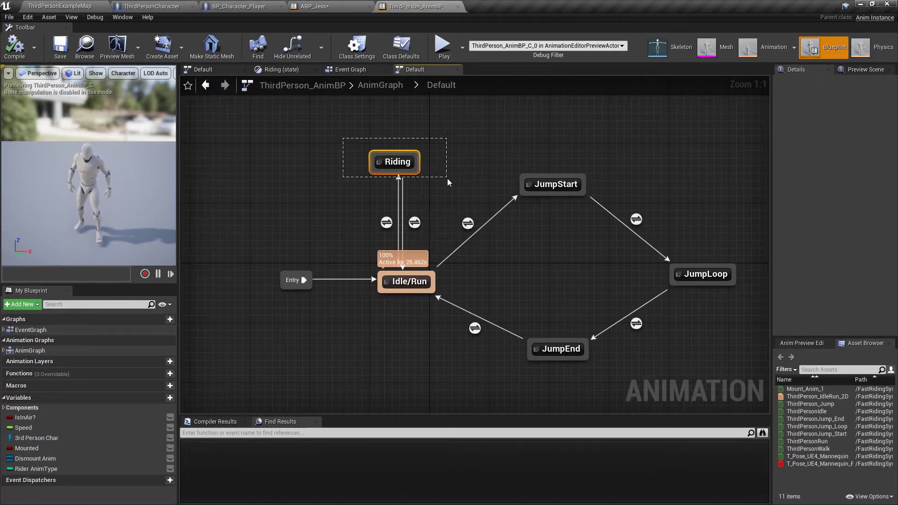
{"action": "left_click", "coordinate": [346, 4]}
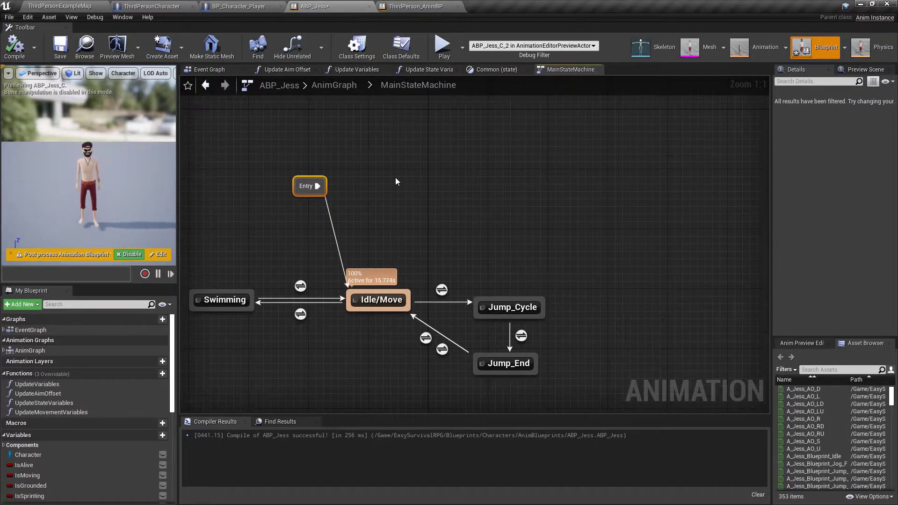
{"action": "key", "text": "ctrl+v"}
{"action": "mouse_move", "coordinate": [386, 198]}
{"action": "left_mouse_down"}
{"action": "mouse_move", "coordinate": [380, 294]}
{"action": "mouse_move", "coordinate": [402, 199]}
{"action": "left_mouse_up"}
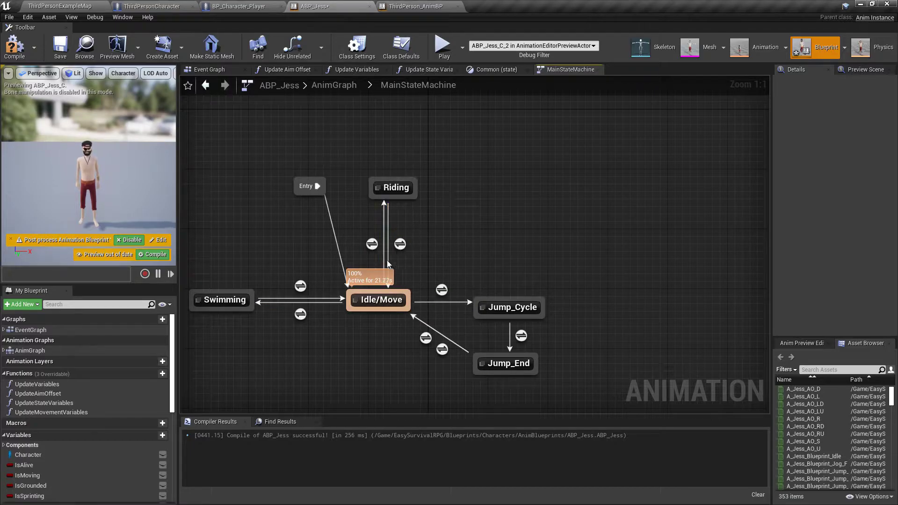
In the Idle/Move to Riding transition rule, connect a Mounted variable getter to Can Enter Transition.
{"action": "double_click", "coordinate": [372, 244]}
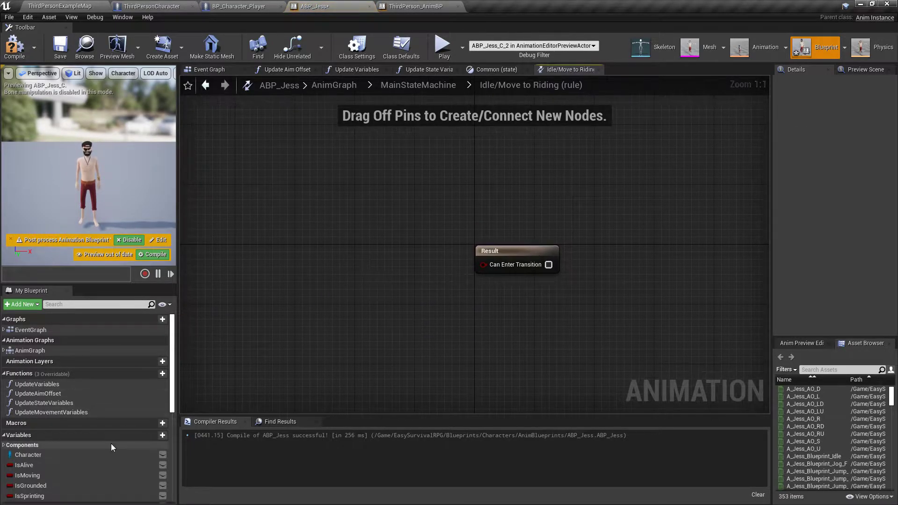
{"action": "scroll", "coordinate": [122, 435], "scroll_direction": "down", "scroll_amount": 5}
{"action": "left_click_drag", "start_coordinate": [29, 477], "coordinate": [483, 266]}
{"action": "left_click_drag", "start_coordinate": [392, 226], "coordinate": [446, 314]}
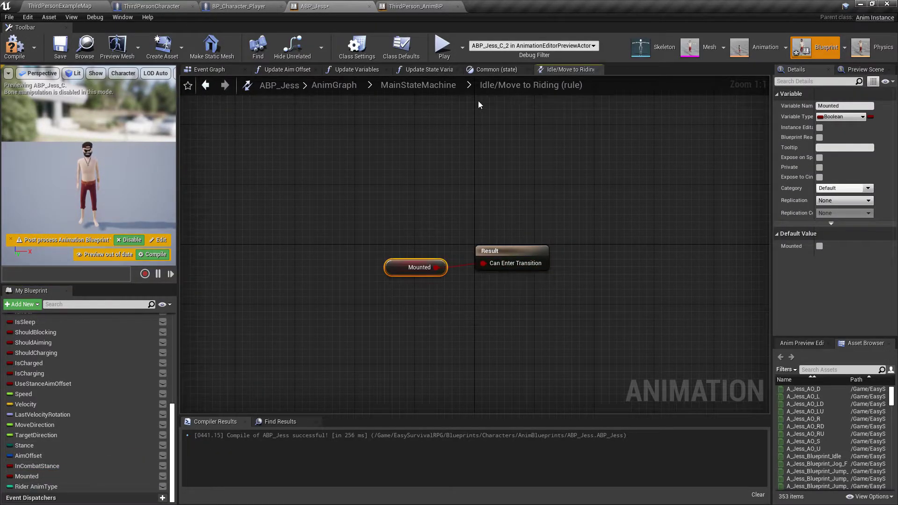
In the Riding to Idle/Move transition rule, feed Mounted through a NOT node into Can Enter Transition, and compile and save ABP_Jess.
{"action": "left_click", "coordinate": [426, 89]}
{"action": "double_click", "coordinate": [489, 226]}
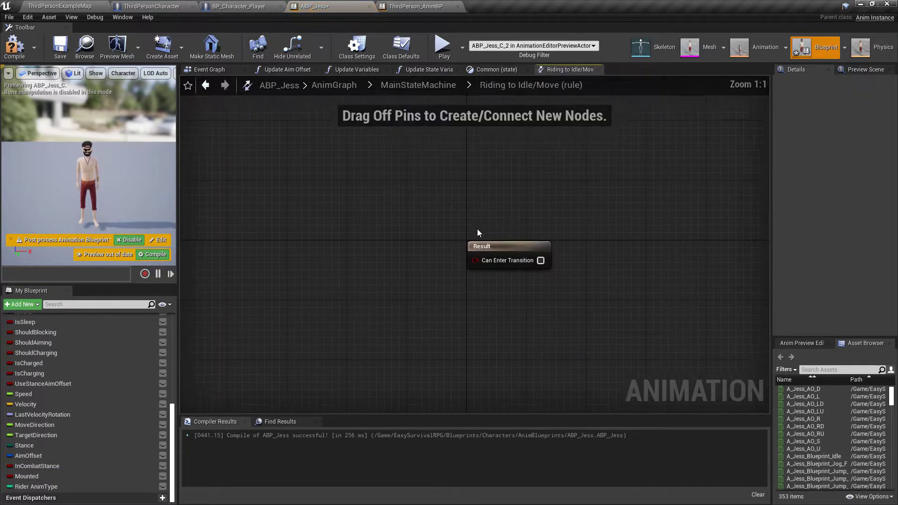
{"action": "key", "text": "ctrl+v"}
{"action": "left_click_drag", "start_coordinate": [381, 264], "coordinate": [381, 265]}
{"action": "type", "text": "not"}
{"action": "key", "text": "Return"}
{"action": "left_click_drag", "start_coordinate": [455, 271], "coordinate": [473, 269]}
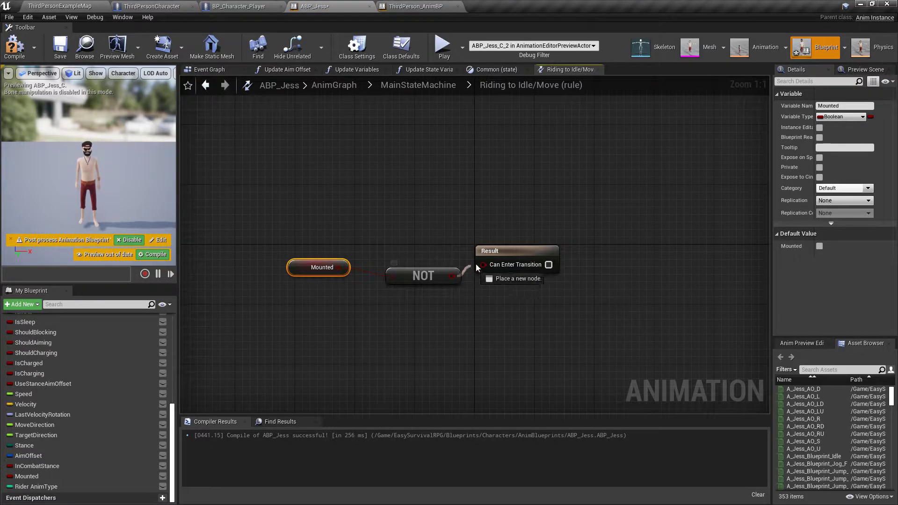
{"action": "left_click", "coordinate": [30, 53]}
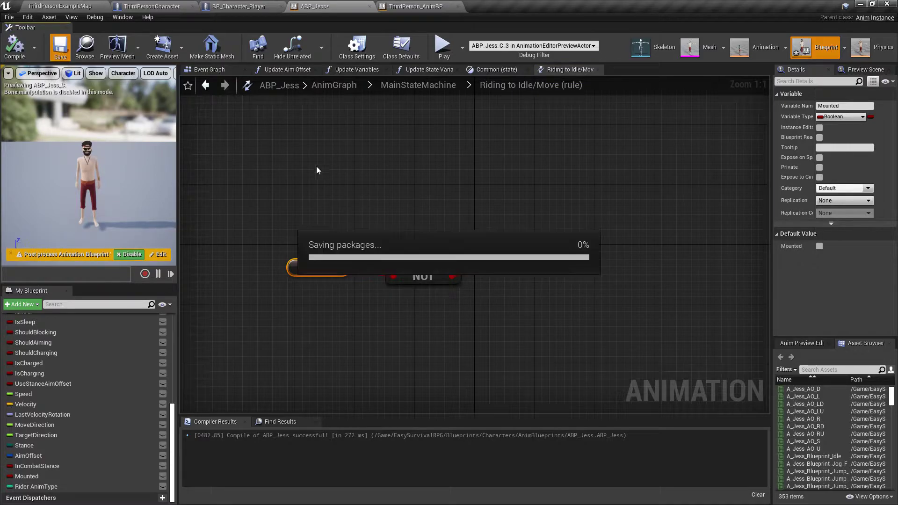
{"action": "left_click_drag", "start_coordinate": [429, 270], "coordinate": [419, 262]}
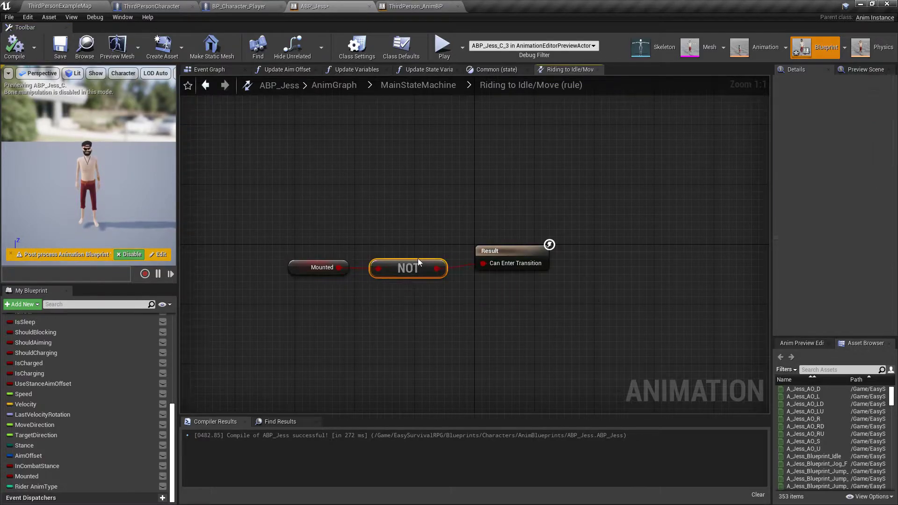
Save all assets and set the default pawn class of ThirdPersonExampleMap's game mode to BP_Character_Player.
{"action": "left_click", "coordinate": [86, 8]}
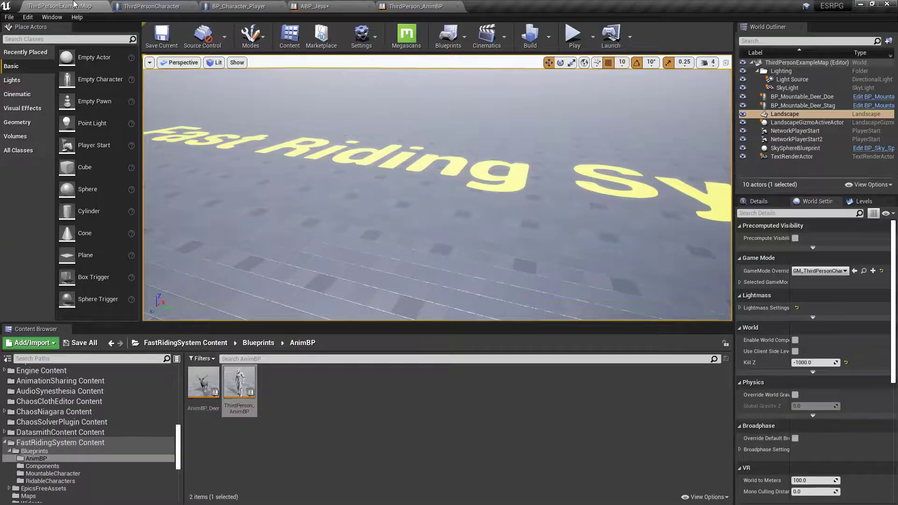
{"action": "left_click", "coordinate": [80, 343]}
{"action": "left_click", "coordinate": [517, 344]}
{"action": "left_click", "coordinate": [864, 271]}
{"action": "left_click", "coordinate": [740, 282]}
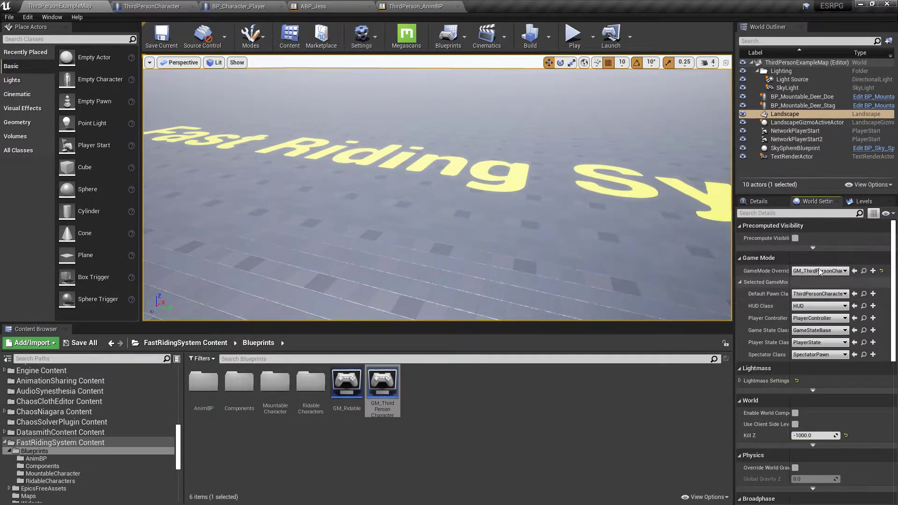
{"action": "left_click", "coordinate": [246, 7]}
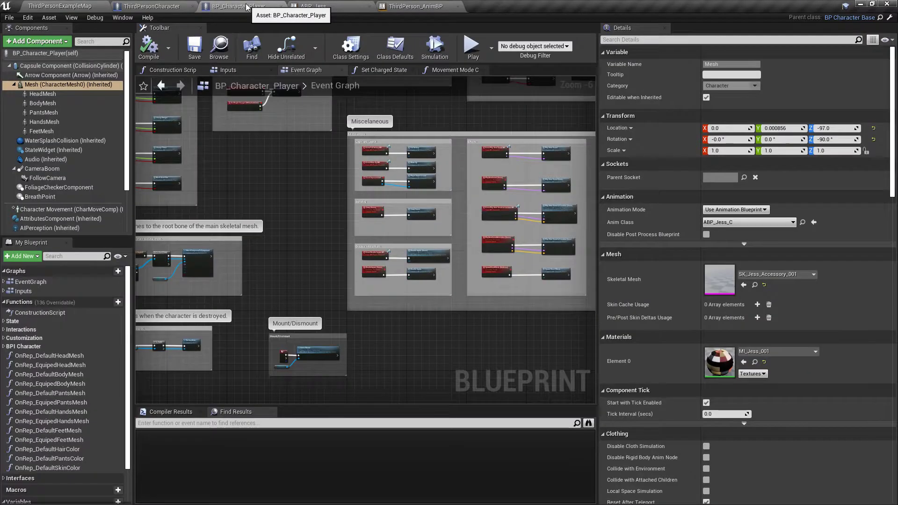
{"action": "left_click", "coordinate": [220, 53]}
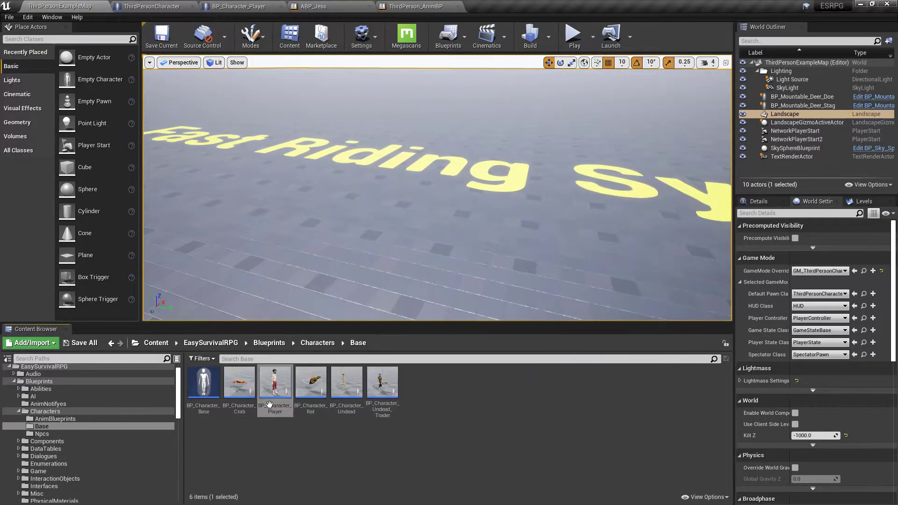
{"action": "left_click", "coordinate": [855, 293]}
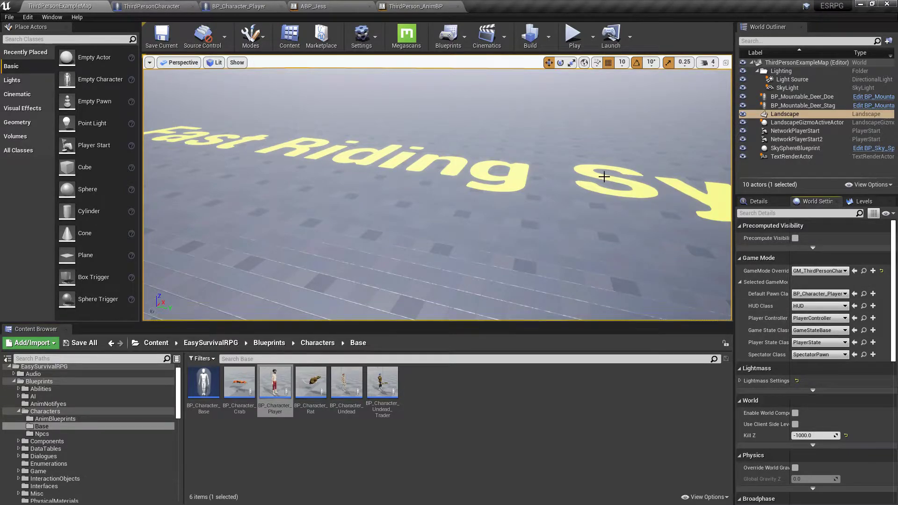
Play the level and test mounting, riding and dismounting the deer with the player character.
{"action": "left_click", "coordinate": [573, 35]}
{"action": "key", "text": "w"}
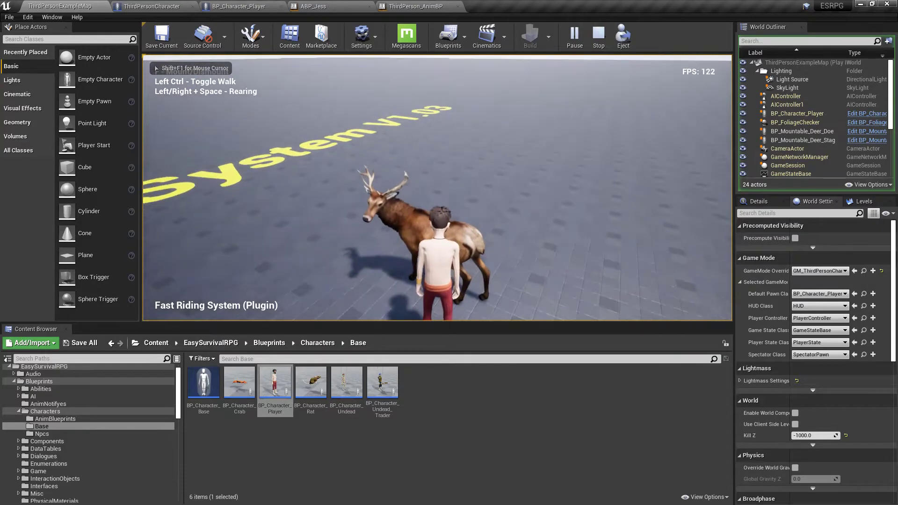
{"action": "key", "text": "f"}
{"action": "key", "text": "w"}
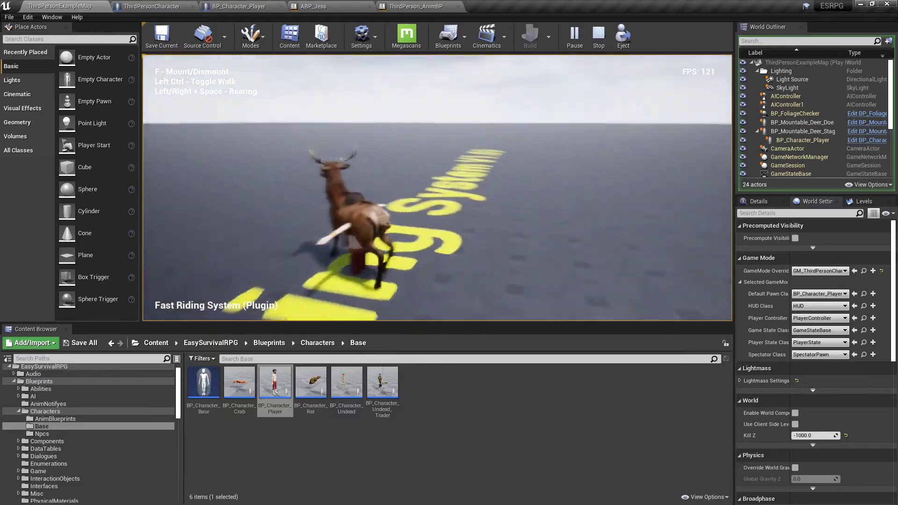
{"action": "key", "text": "f"}
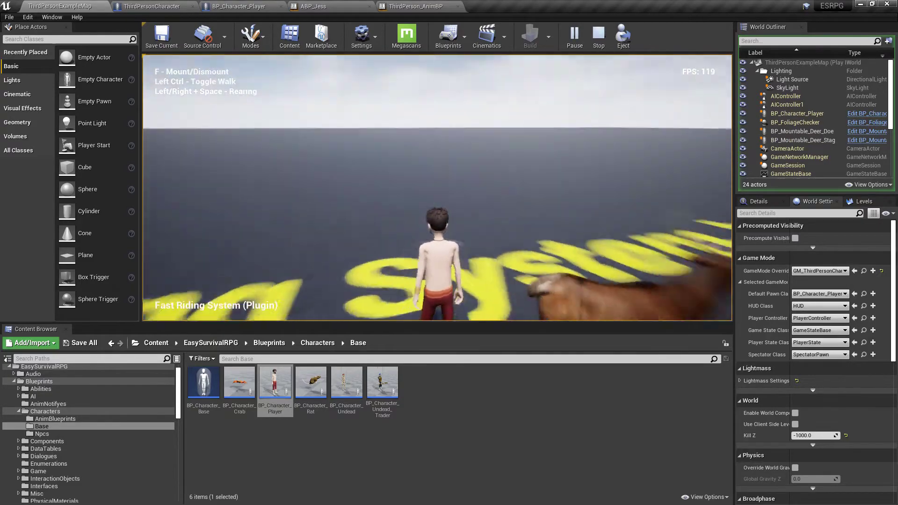
{"action": "key", "text": "Escape"}
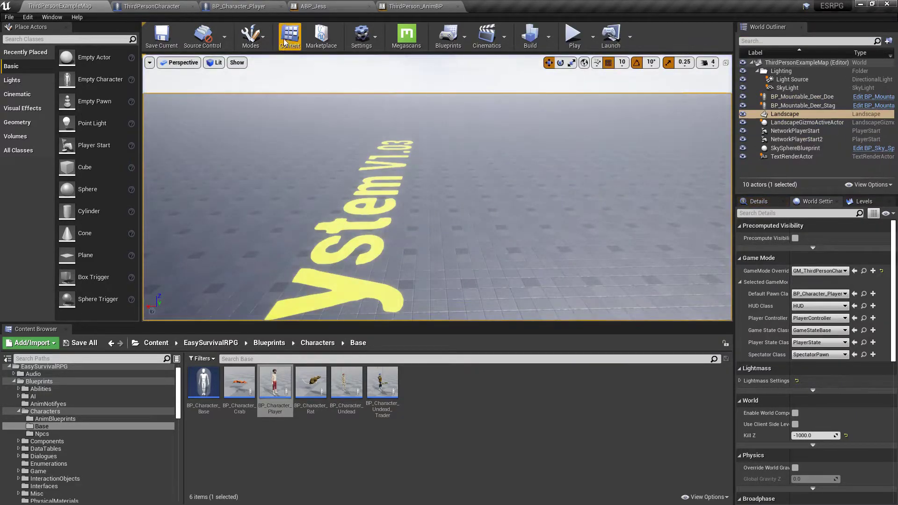
Open Mount_Anim_1 from the Animation Sequences of ThirdPersonCharacter's RiderComponent, and open its UE4_Mannequin_Skeleton.
{"action": "left_click", "coordinate": [352, 7]}
{"action": "left_click", "coordinate": [369, 7]}
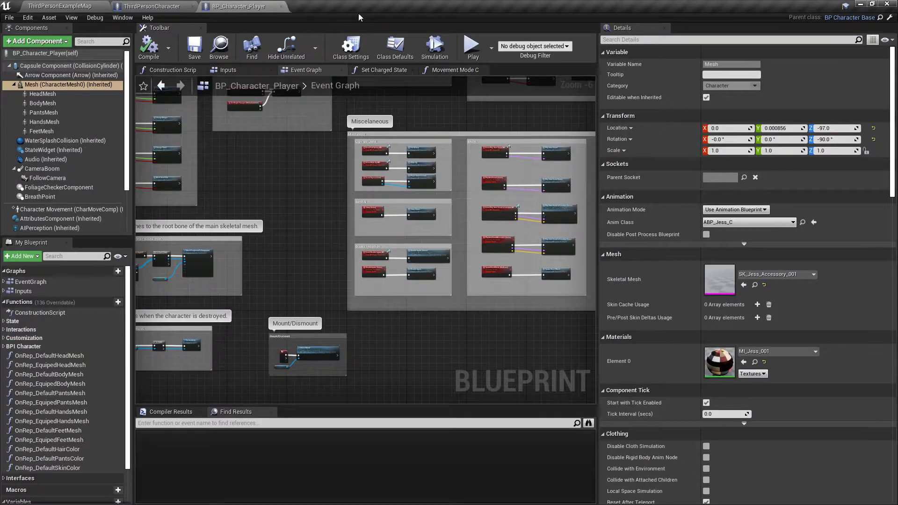
{"action": "left_click", "coordinate": [154, 6]}
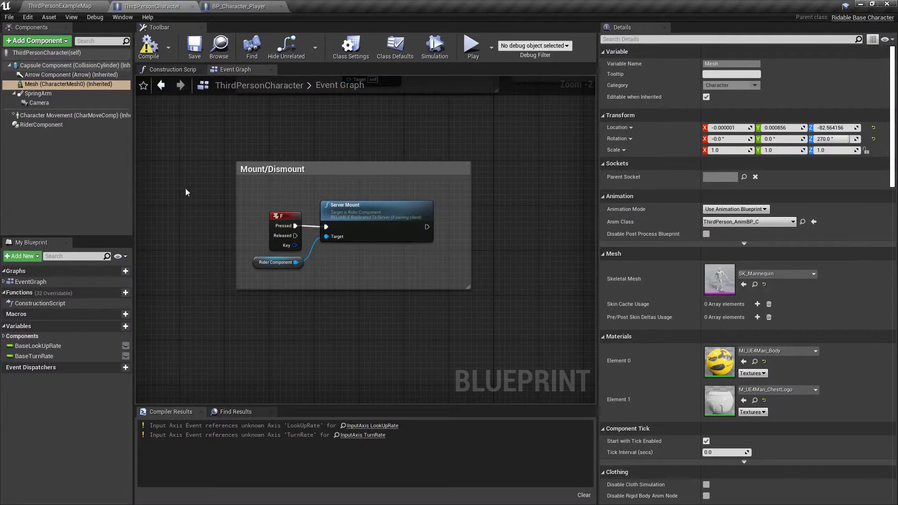
{"action": "left_click", "coordinate": [45, 126]}
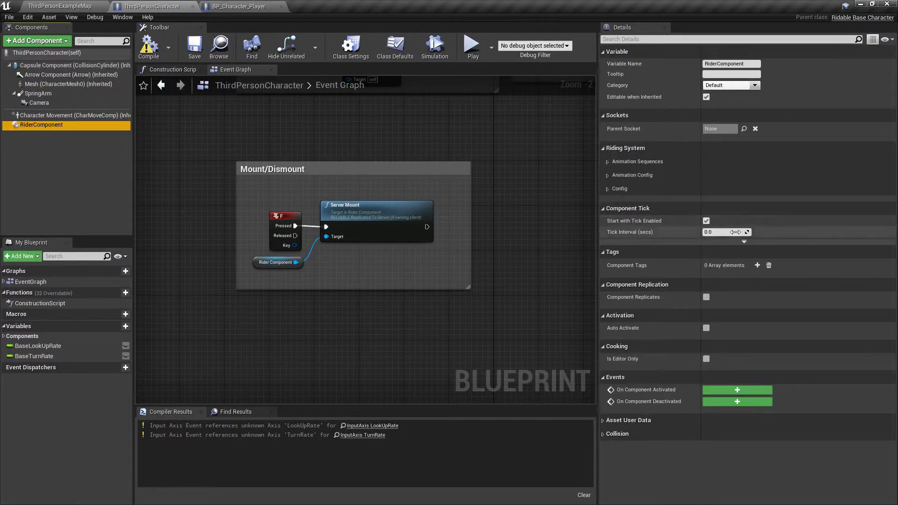
{"action": "left_click", "coordinate": [608, 162]}
{"action": "double_click", "coordinate": [723, 191]}
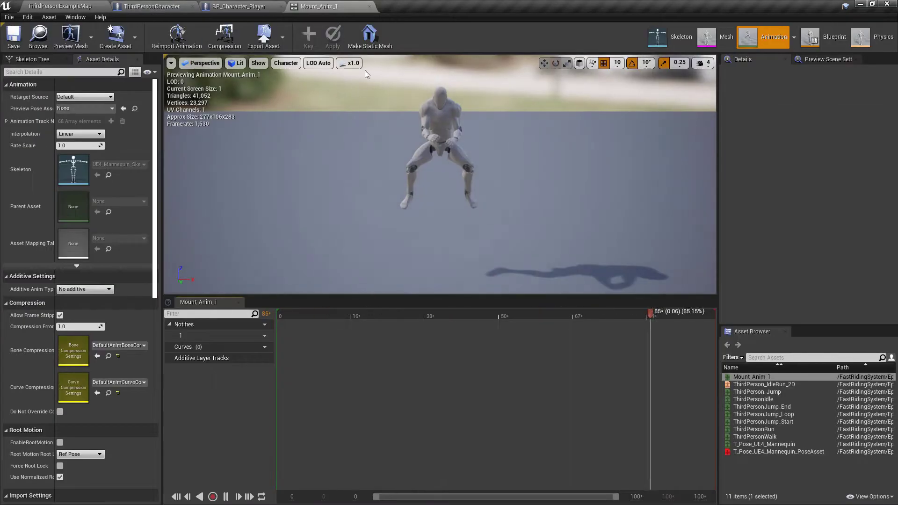
{"action": "left_click", "coordinate": [657, 37]}
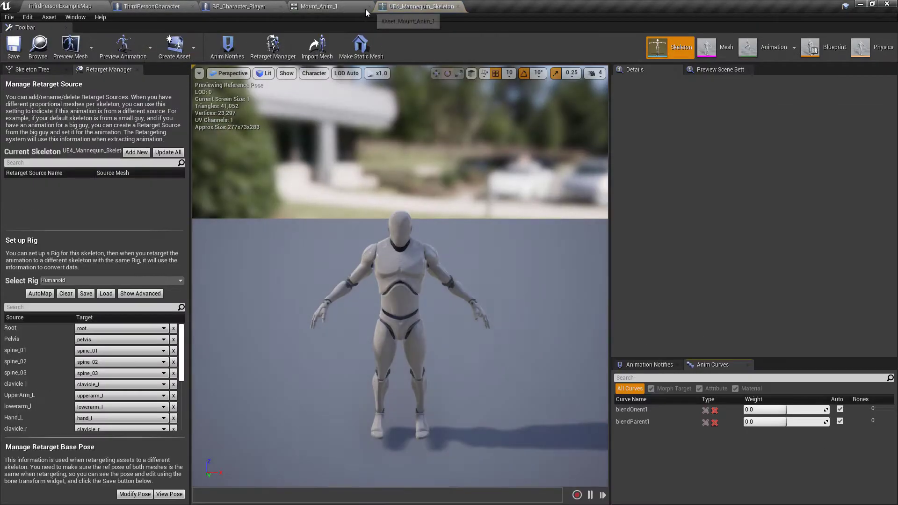
Assign the Humanoid rig to UE4_Mannequin_Skeleton for retargeting and save the skeleton.
{"action": "left_click", "coordinate": [34, 70]}
{"action": "left_click", "coordinate": [28, 83]}
{"action": "left_click", "coordinate": [95, 70]}
{"action": "left_click", "coordinate": [95, 70]}
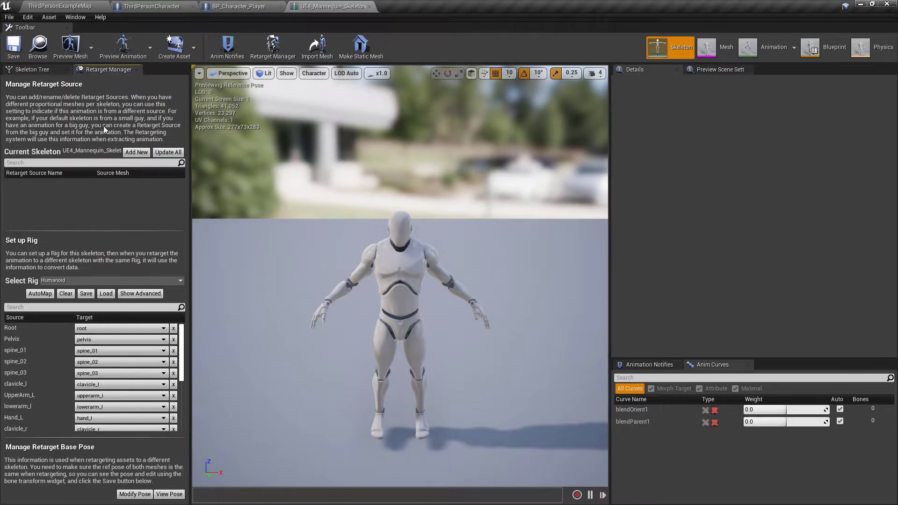
{"action": "left_click", "coordinate": [62, 280]}
{"action": "left_click", "coordinate": [72, 299]}
{"action": "left_click", "coordinate": [14, 45]}
Locate and open ABP_Jess from BP_Character_Player's anim class, and open its SK_Jess_Skeleton.
{"action": "left_click", "coordinate": [241, 6]}
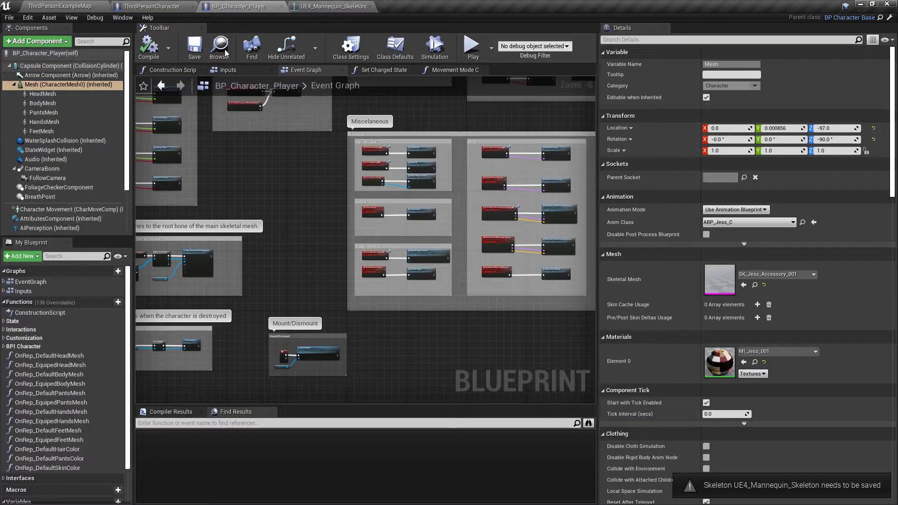
{"action": "left_click", "coordinate": [802, 223]}
{"action": "double_click", "coordinate": [239, 381]}
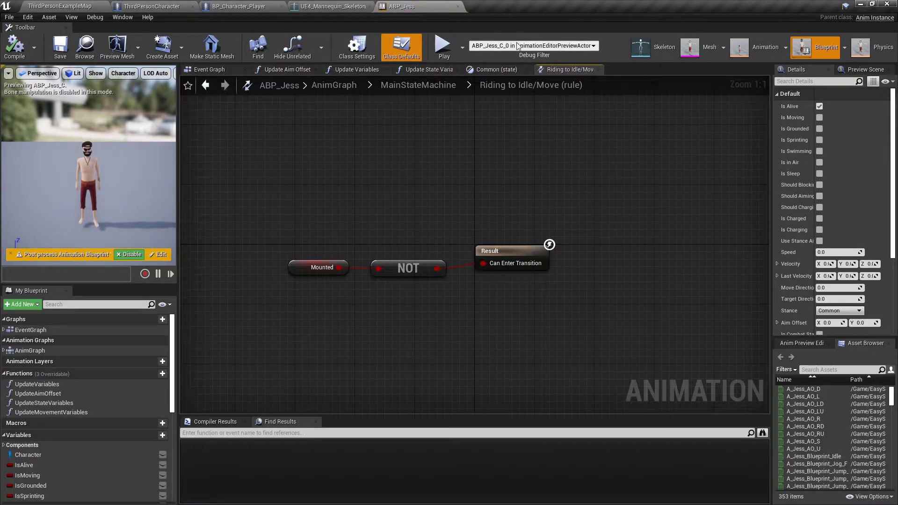
{"action": "left_click", "coordinate": [653, 47]}
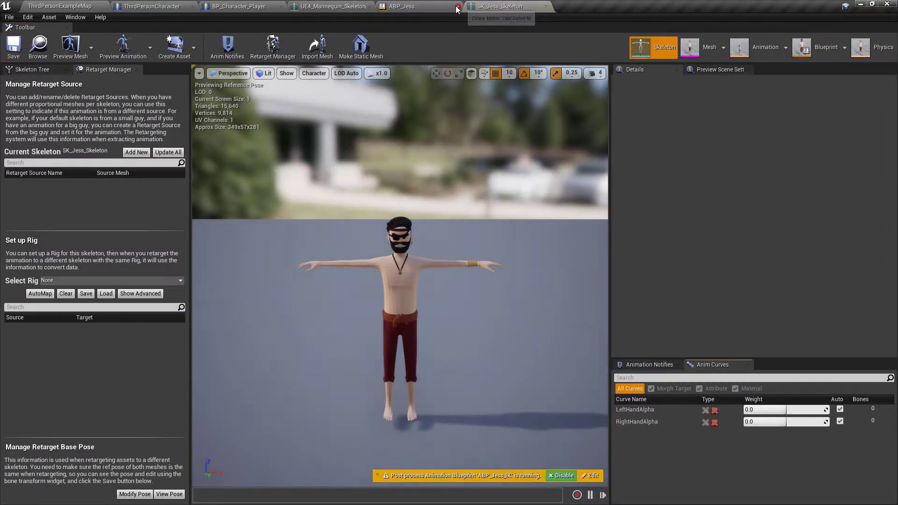
Show the retargeting options in SK_Jess_Skeleton's bone tree.
{"action": "left_click", "coordinate": [41, 71]}
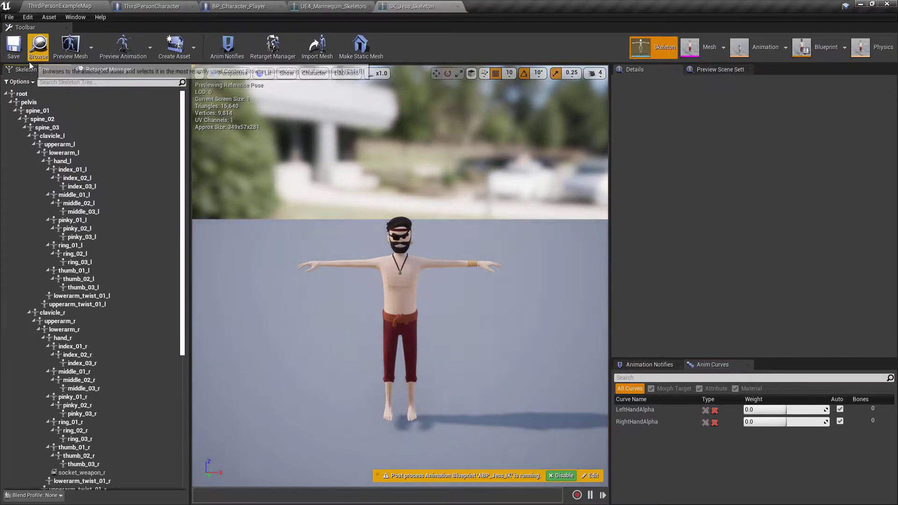
{"action": "left_click", "coordinate": [20, 82]}
{"action": "left_click", "coordinate": [27, 109]}
{"action": "left_click", "coordinate": [20, 82]}
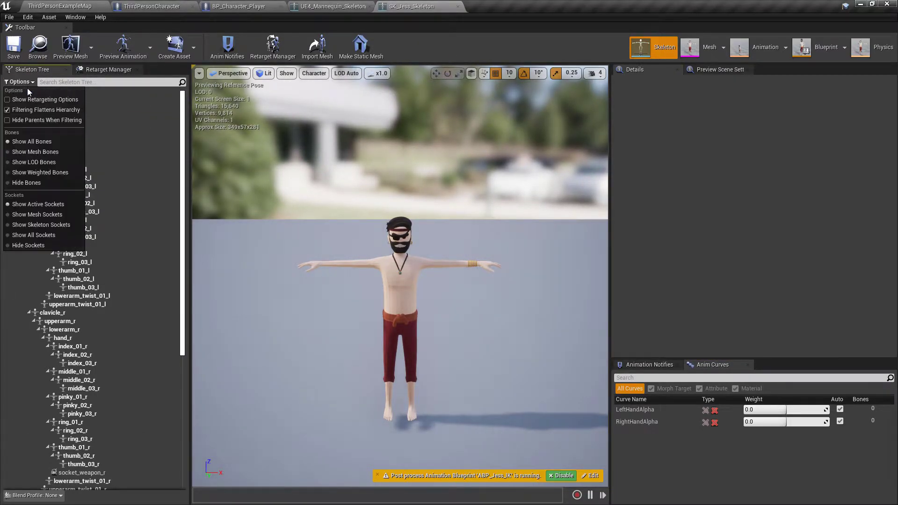
{"action": "left_click", "coordinate": [45, 99]}
{"action": "left_click", "coordinate": [28, 82]}
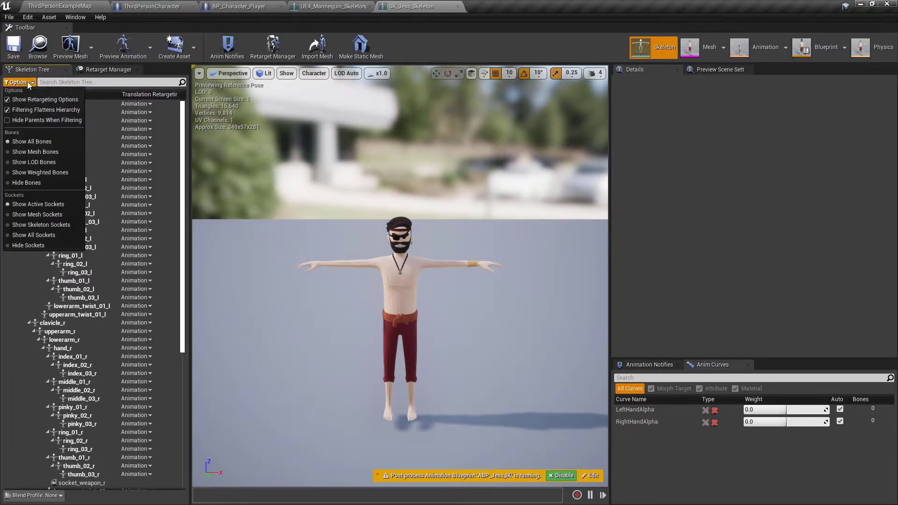
{"action": "left_click", "coordinate": [21, 109]}
Recursively set translation retargeting to Skeleton from the root bone, and choose individual retargeting modes for the pelvis and root.
{"action": "right_click", "coordinate": [102, 105]}
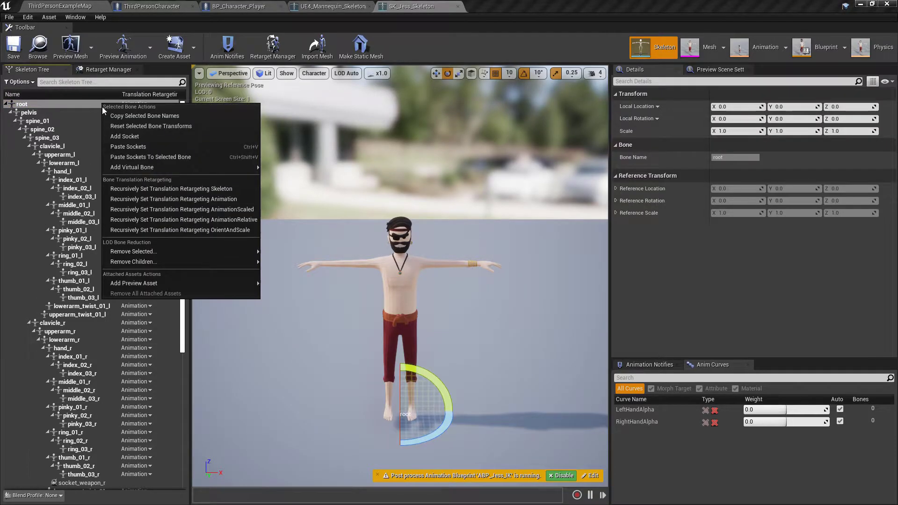
{"action": "left_click", "coordinate": [213, 190]}
{"action": "left_click", "coordinate": [135, 113]}
{"action": "left_click", "coordinate": [135, 124]}
{"action": "left_click", "coordinate": [137, 104]}
{"action": "left_click", "coordinate": [135, 115]}
{"action": "left_click", "coordinate": [42, 129]}
Assign the Humanoid rig to SK_Jess_Skeleton in its retargeting setup.
{"action": "left_click", "coordinate": [108, 69]}
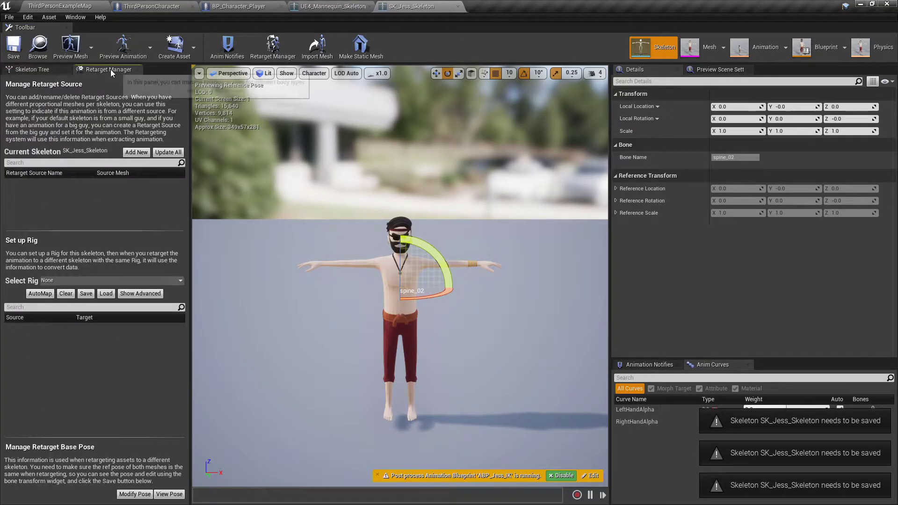
{"action": "left_click", "coordinate": [77, 280]}
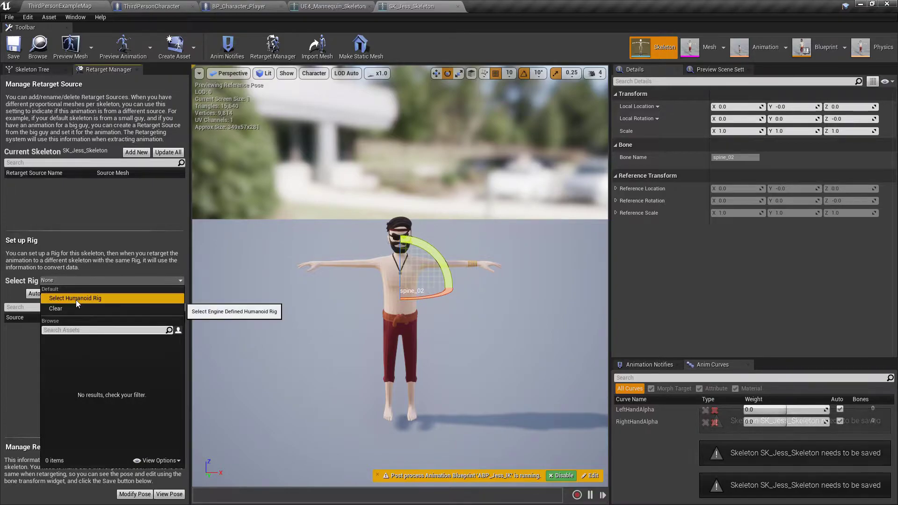
{"action": "left_click", "coordinate": [76, 299]}
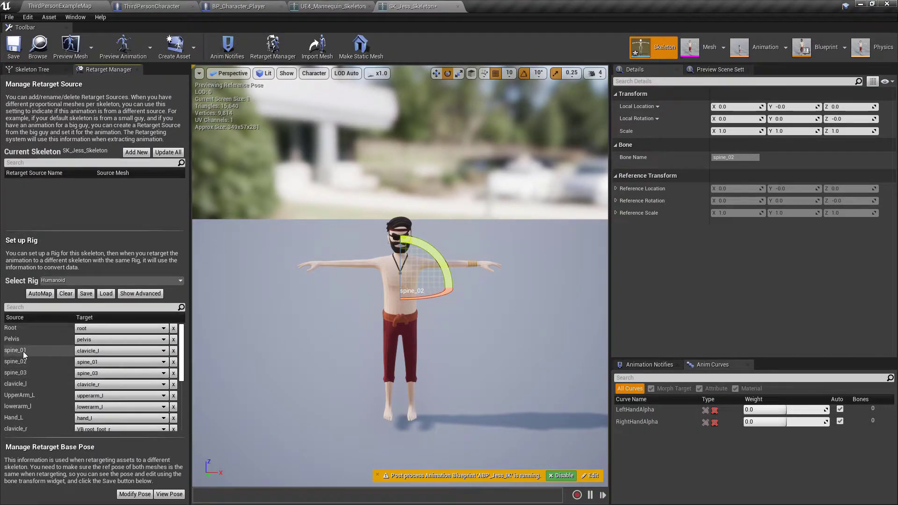
Map the rig's spine_01 node to bone spine_01 and its spine_02 node to bone spine_02.
{"action": "left_click", "coordinate": [96, 352]}
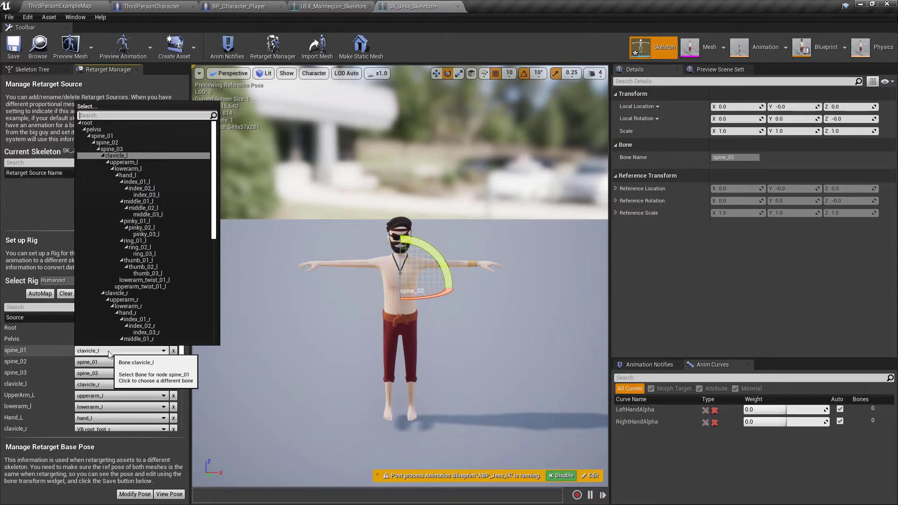
{"action": "left_click", "coordinate": [104, 137]}
{"action": "left_click", "coordinate": [87, 361]}
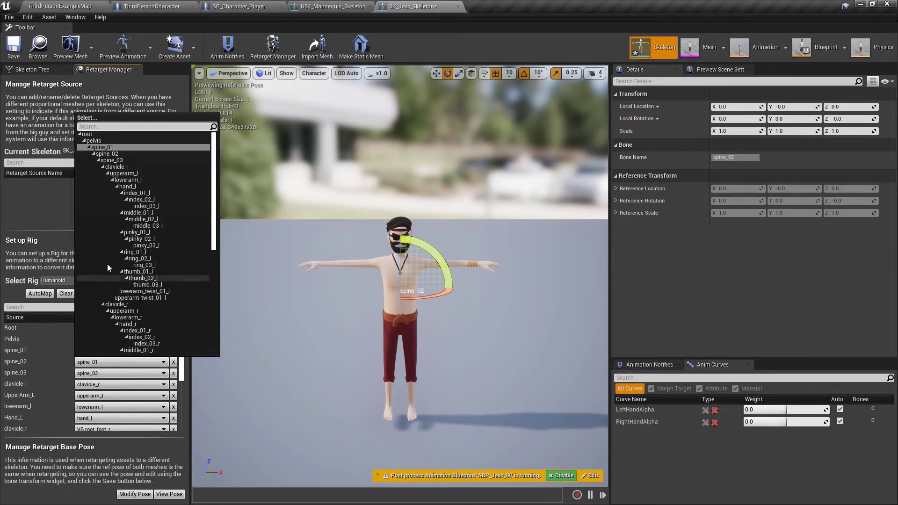
{"action": "left_click", "coordinate": [121, 155]}
Map the rig's clavicle_l node to bone clavicle_l and its clavicle_r node to bone clavicle_r.
{"action": "scroll", "coordinate": [18, 362], "scroll_direction": "down", "scroll_amount": 1}
{"action": "scroll", "coordinate": [159, 366], "scroll_direction": "down", "scroll_amount": 1}
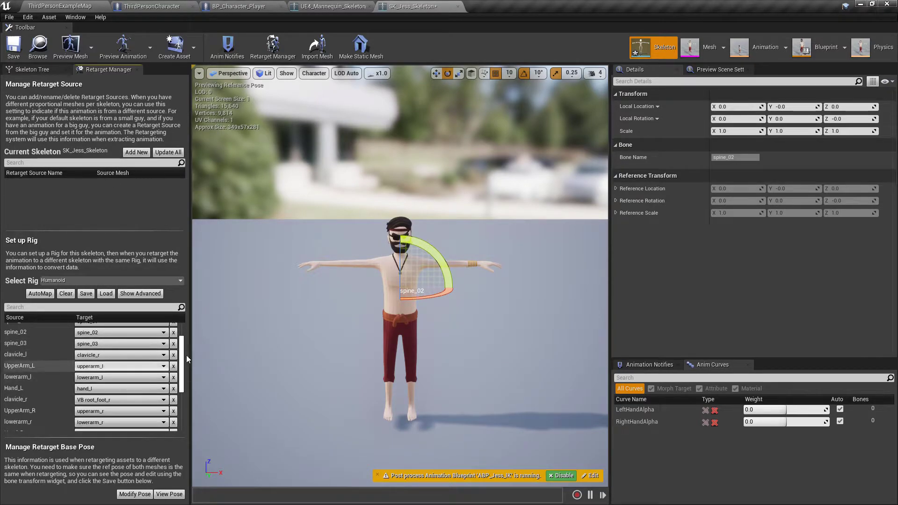
{"action": "left_click", "coordinate": [108, 356]}
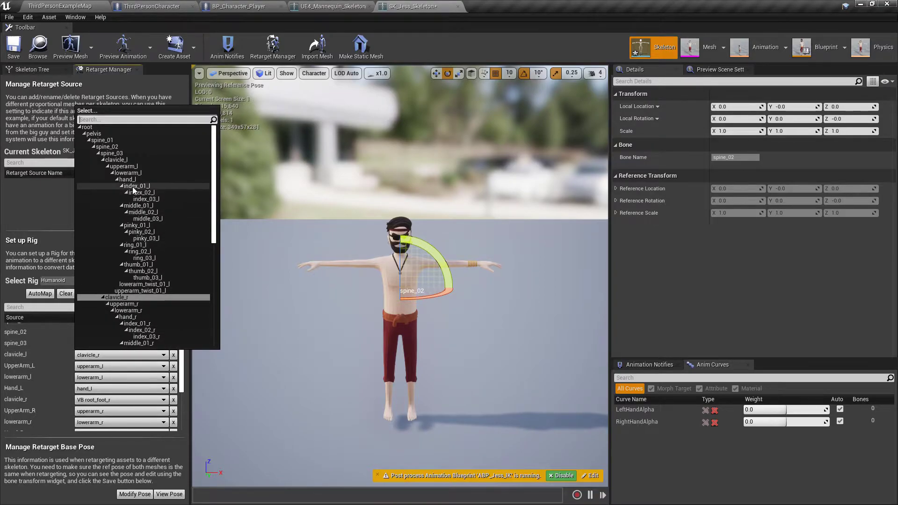
{"action": "left_click", "coordinate": [117, 159]}
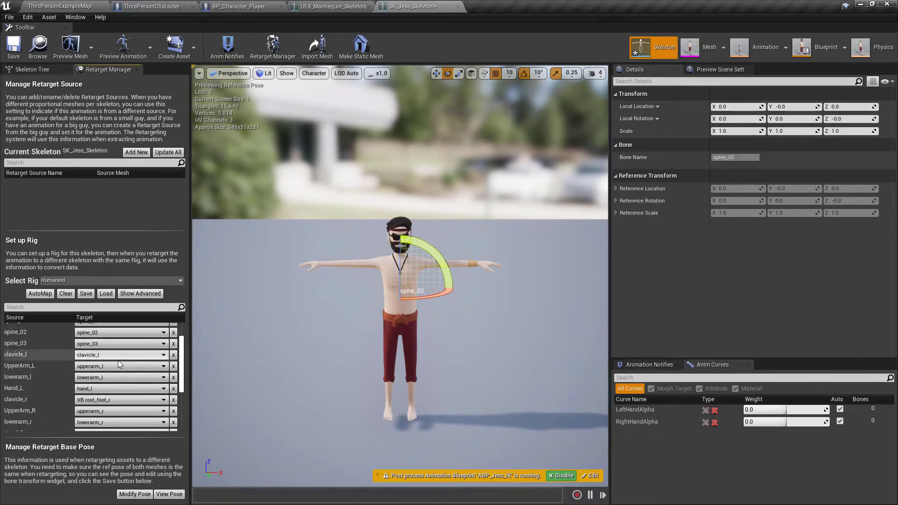
{"action": "scroll", "coordinate": [116, 372], "scroll_direction": "down", "scroll_amount": 2}
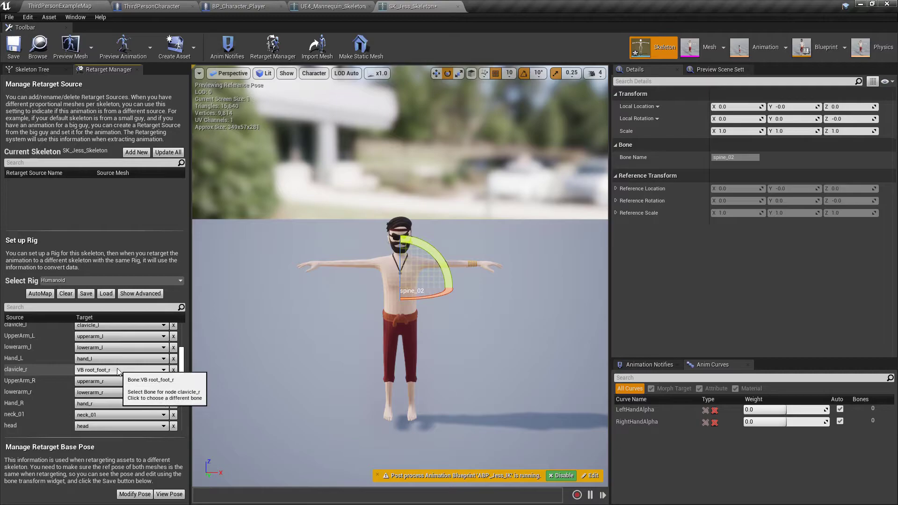
{"action": "left_click", "coordinate": [118, 371]}
{"action": "left_click", "coordinate": [123, 314]}
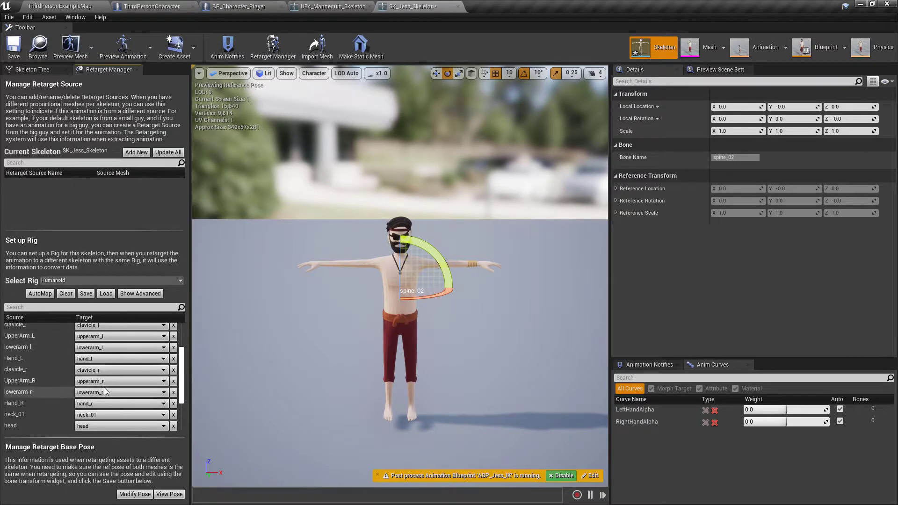
Show the advanced rig nodes and map thumb_01_l to bone thumb_01_l and thumb_02_l to bone thumb_02_l.
{"action": "scroll", "coordinate": [133, 367], "scroll_direction": "down", "scroll_amount": 1}
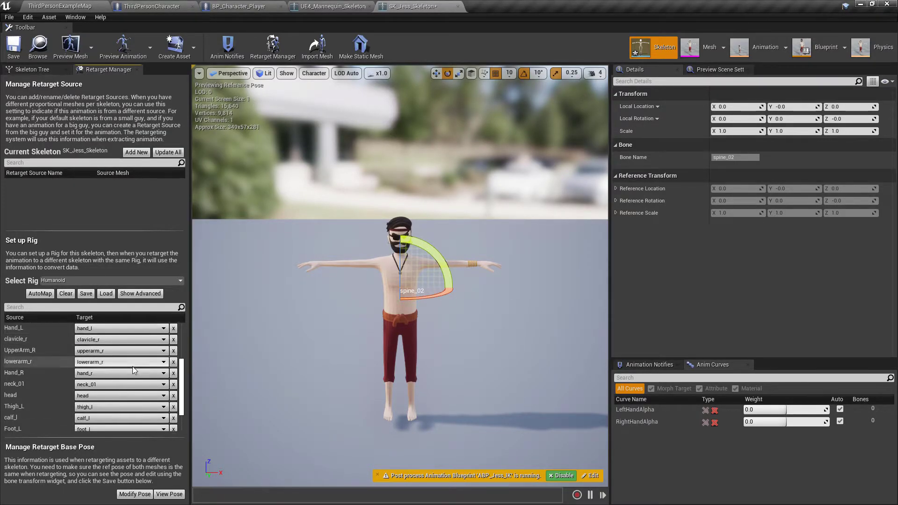
{"action": "scroll", "coordinate": [110, 373], "scroll_direction": "down", "scroll_amount": 1}
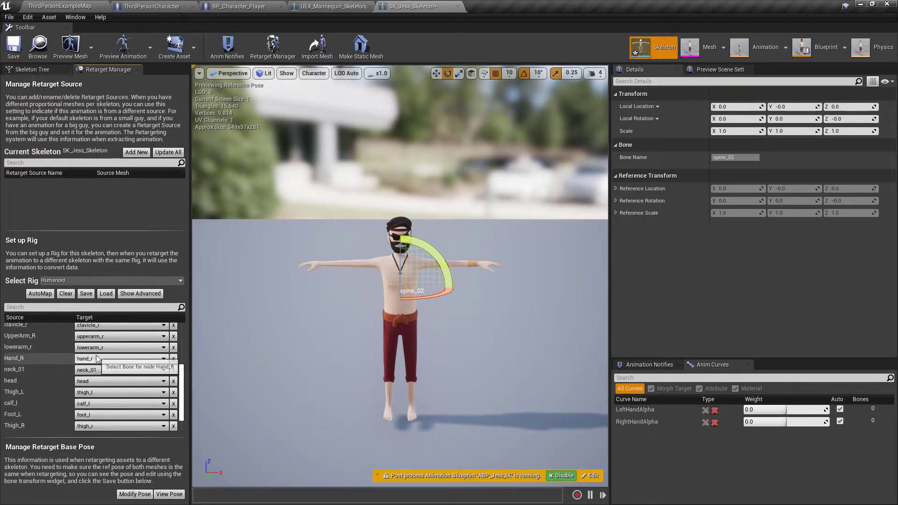
{"action": "scroll", "coordinate": [108, 366], "scroll_direction": "down", "scroll_amount": 2}
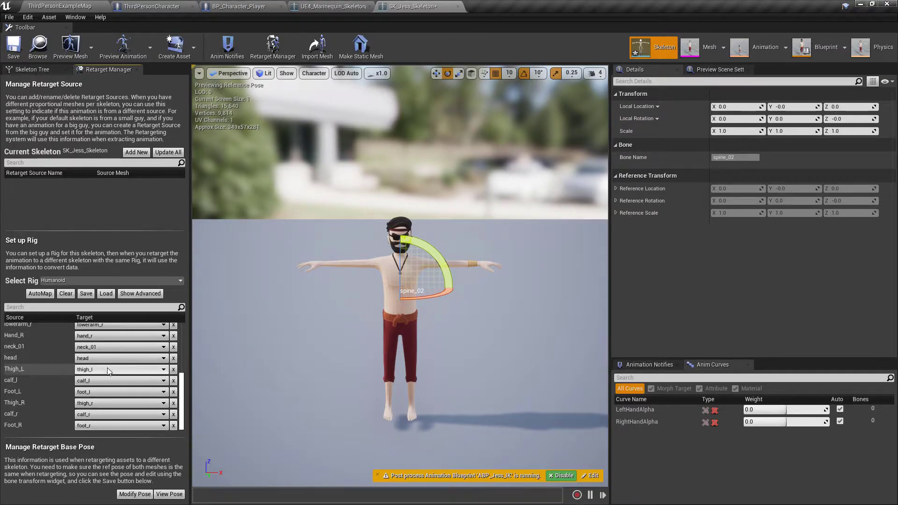
{"action": "left_click", "coordinate": [140, 294]}
{"action": "scroll", "coordinate": [130, 349], "scroll_direction": "down", "scroll_amount": 10}
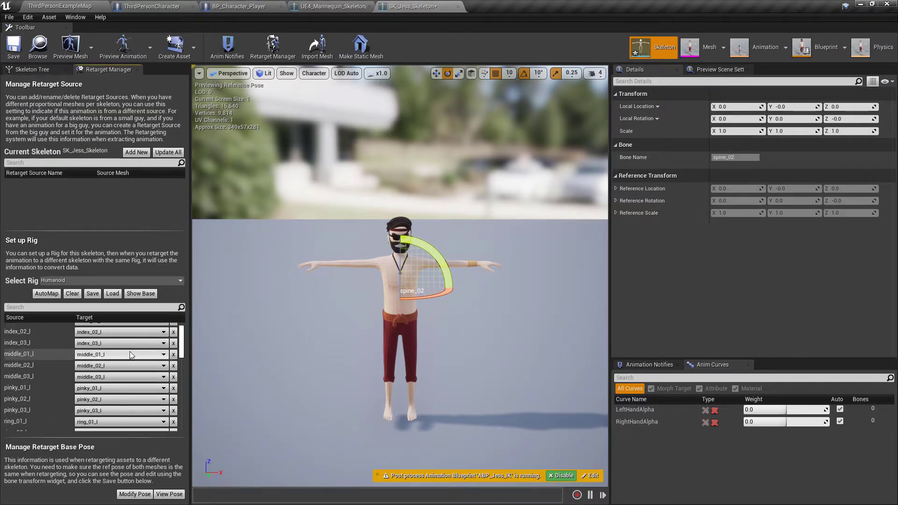
{"action": "scroll", "coordinate": [130, 353], "scroll_direction": "down", "scroll_amount": 10}
{"action": "scroll", "coordinate": [130, 352], "scroll_direction": "up", "scroll_amount": 1}
{"action": "left_click", "coordinate": [111, 360]}
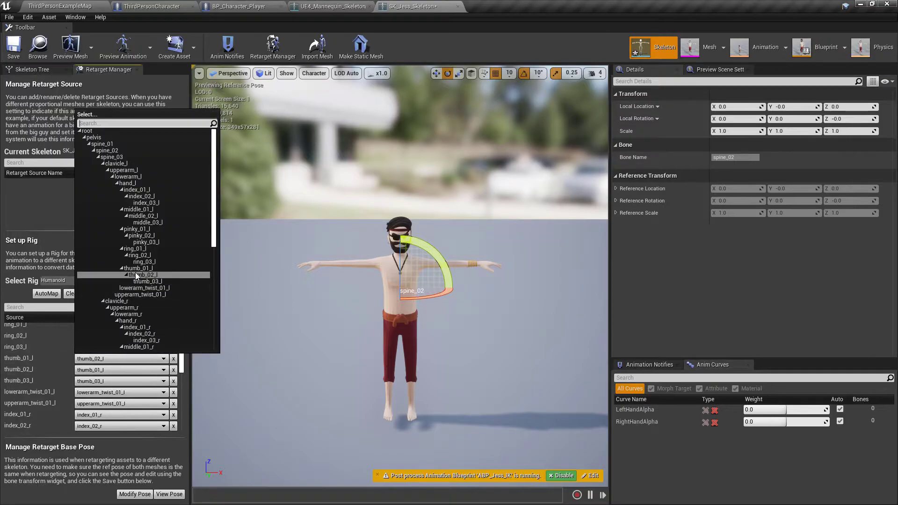
{"action": "left_click", "coordinate": [138, 269]}
{"action": "left_click", "coordinate": [120, 370]}
{"action": "left_click", "coordinate": [140, 286]}
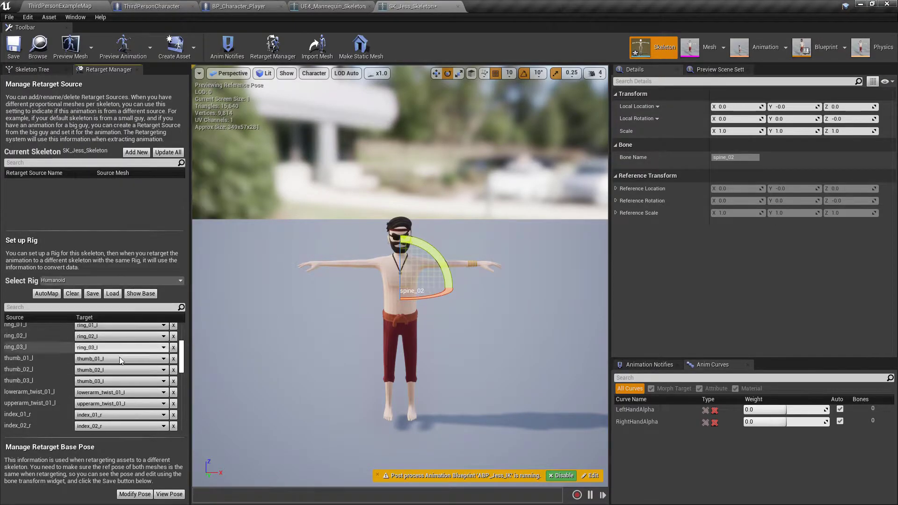
Map the rig's thumb_01_r and thumb_02_r nodes to the bones of the same names, and save the skeleton.
{"action": "scroll", "coordinate": [130, 355], "scroll_direction": "down", "scroll_amount": 11}
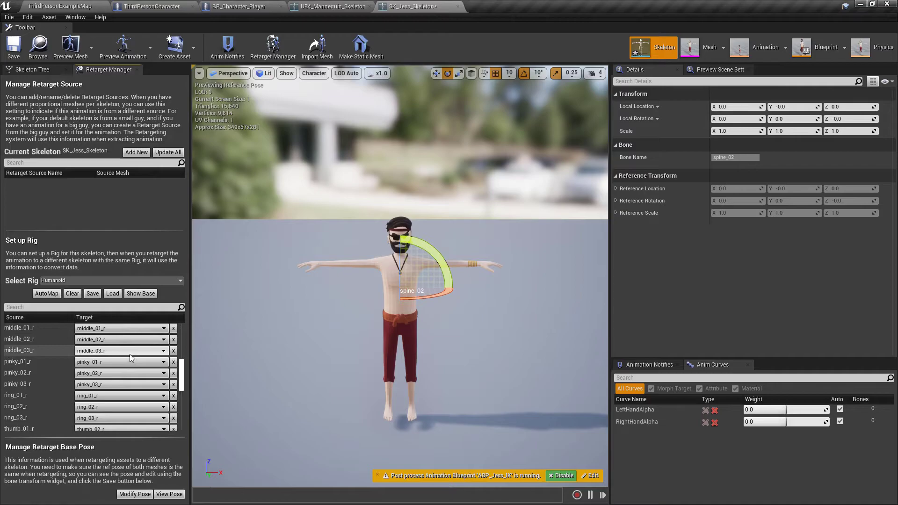
{"action": "scroll", "coordinate": [130, 355], "scroll_direction": "down", "scroll_amount": 7}
{"action": "left_click", "coordinate": [130, 354]}
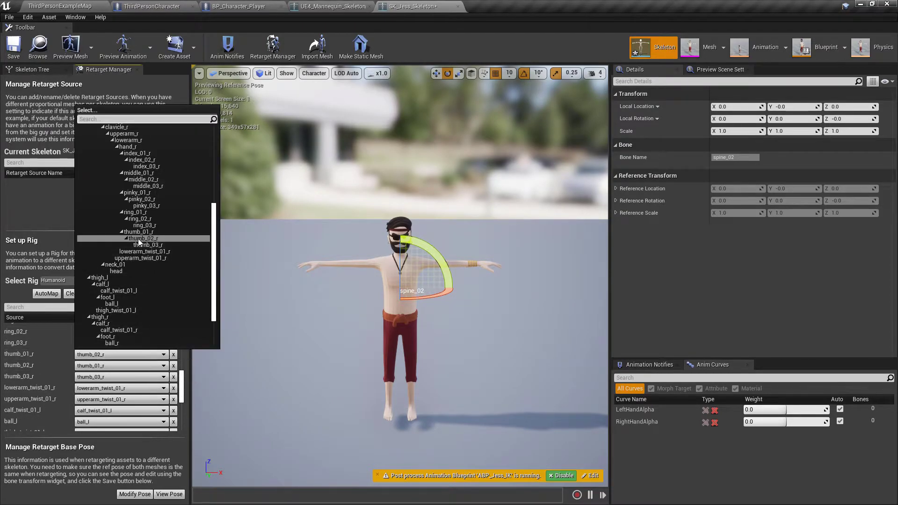
{"action": "left_click", "coordinate": [138, 232]}
{"action": "left_click", "coordinate": [120, 365]}
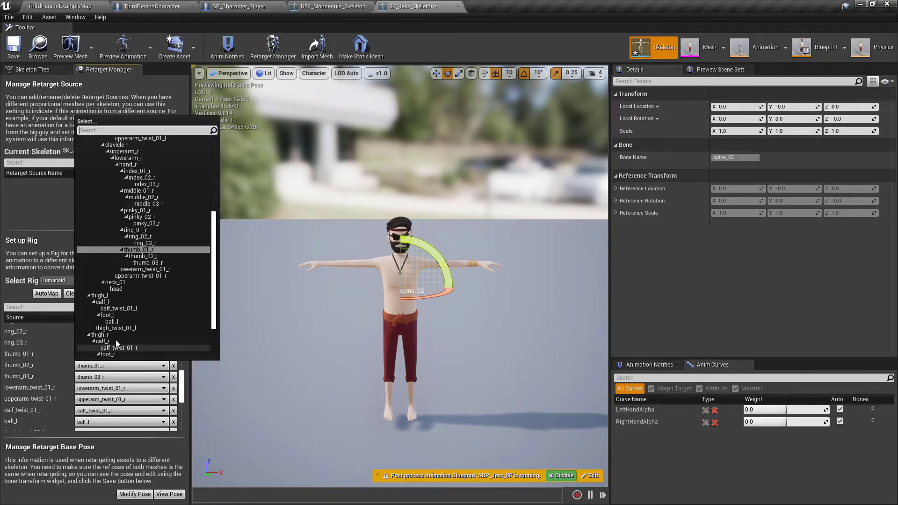
{"action": "left_click", "coordinate": [156, 257]}
{"action": "left_click", "coordinate": [13, 47]}
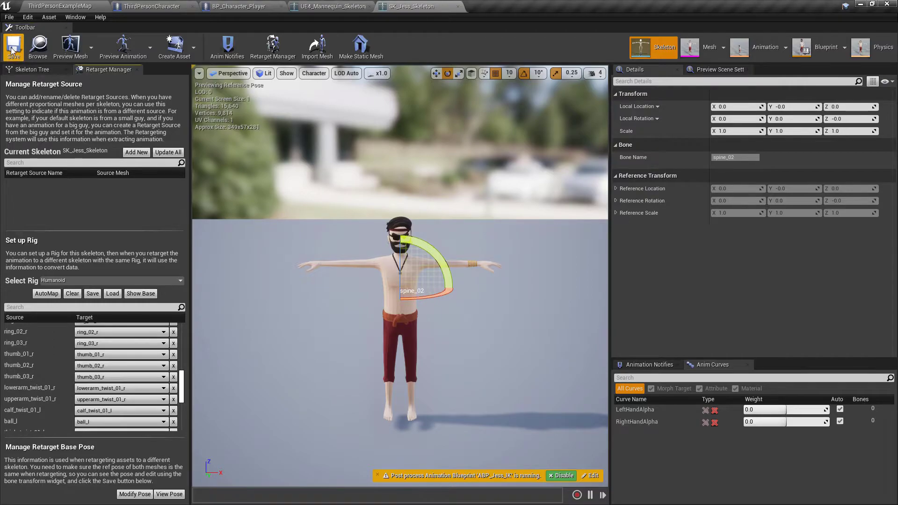
Import the T_Pose_UE4_Mannequin animation file into the EasySurvivalRPG folder using UE4_Mannequin_Skeleton.
{"action": "left_click", "coordinate": [330, 6]}
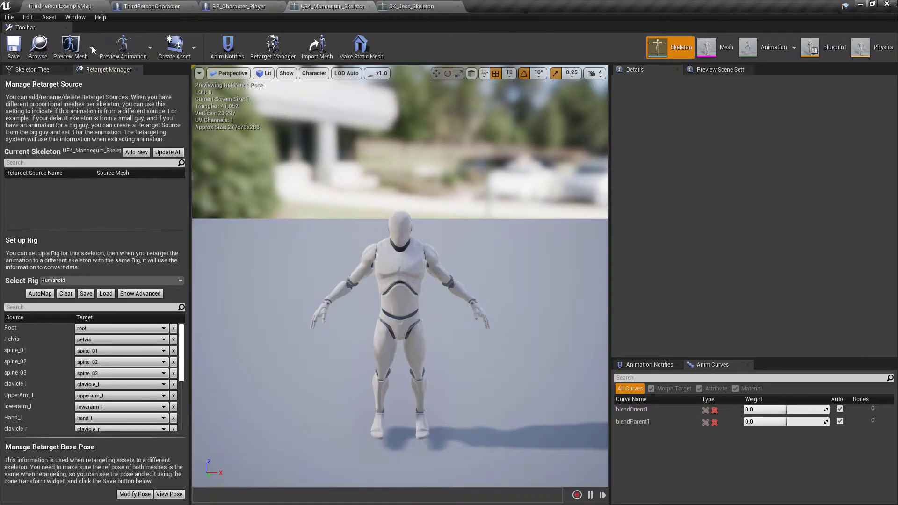
{"action": "left_click", "coordinate": [38, 47]}
{"action": "left_click", "coordinate": [45, 378]}
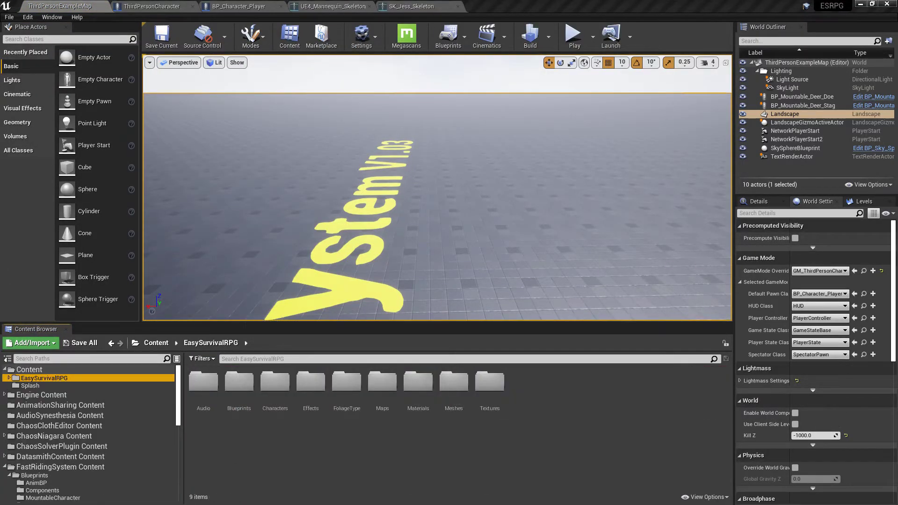
{"action": "left_click_drag", "start_coordinate": [233, 401], "coordinate": [556, 453]}
{"action": "left_click", "coordinate": [486, 145]}
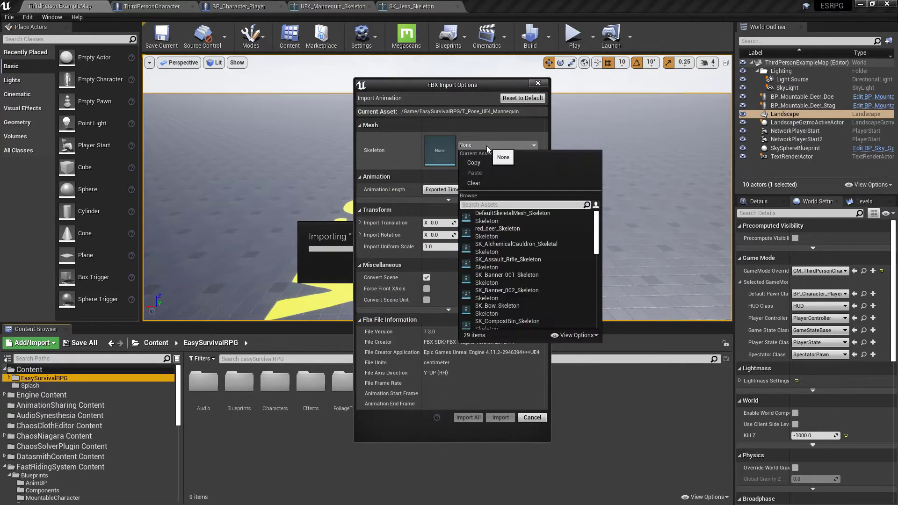
{"action": "type", "text": "man"}
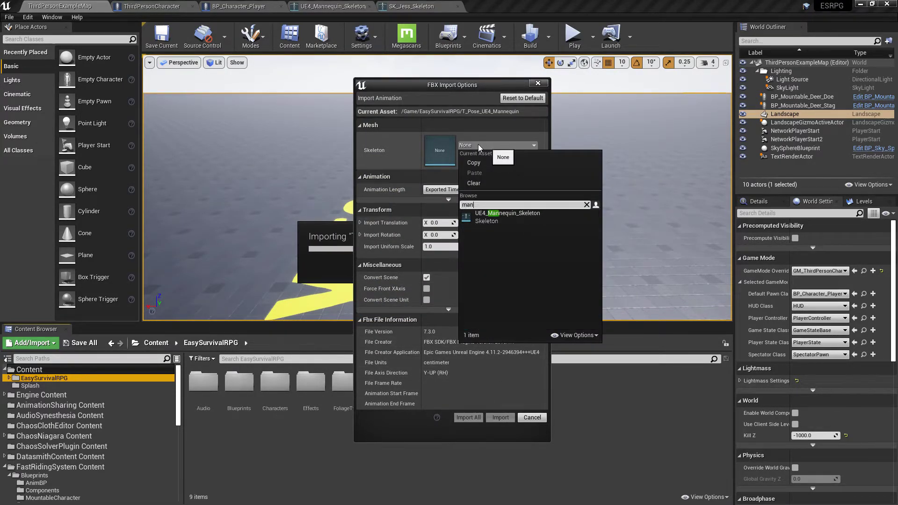
{"action": "left_click", "coordinate": [503, 218]}
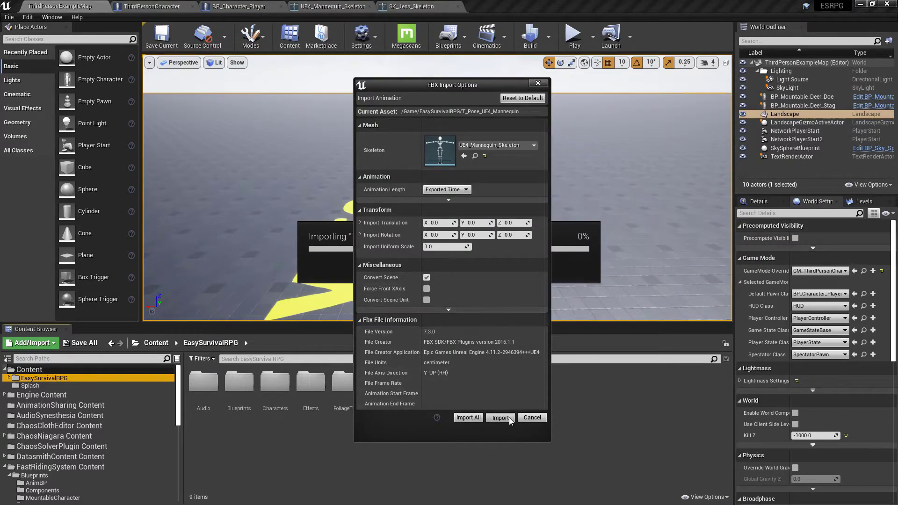
{"action": "left_click", "coordinate": [510, 417]}
Create a pose asset from the imported T_Pose_UE4_Mannequin animation and save all assets.
{"action": "right_click", "coordinate": [527, 384]}
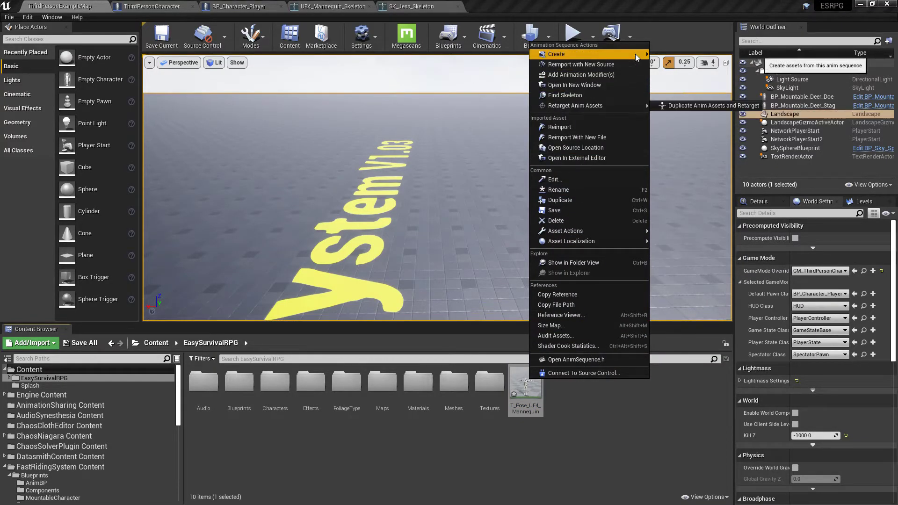
{"action": "mouse_move", "coordinate": [626, 55]}
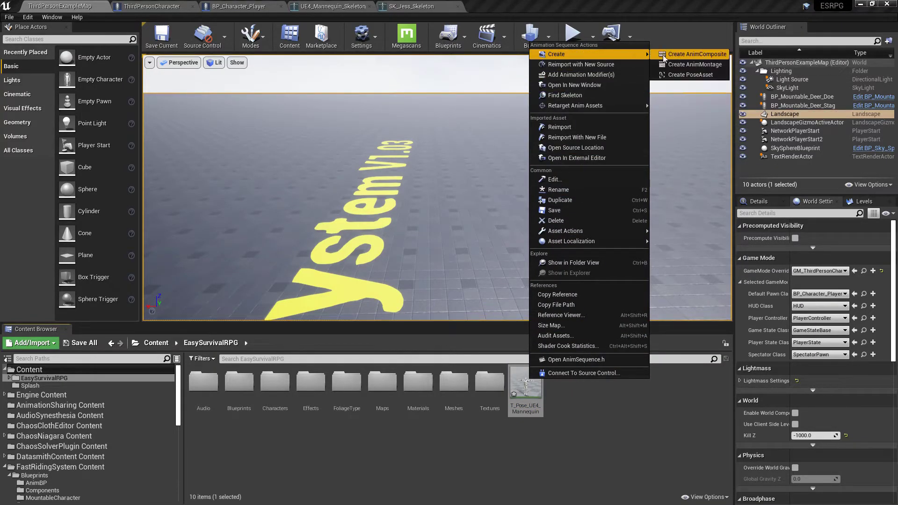
{"action": "left_click", "coordinate": [690, 75]}
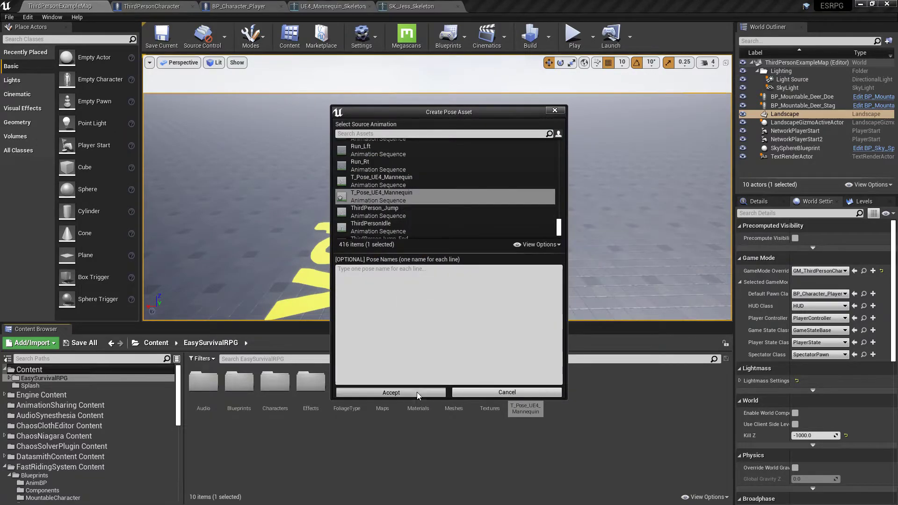
{"action": "left_click", "coordinate": [415, 391]}
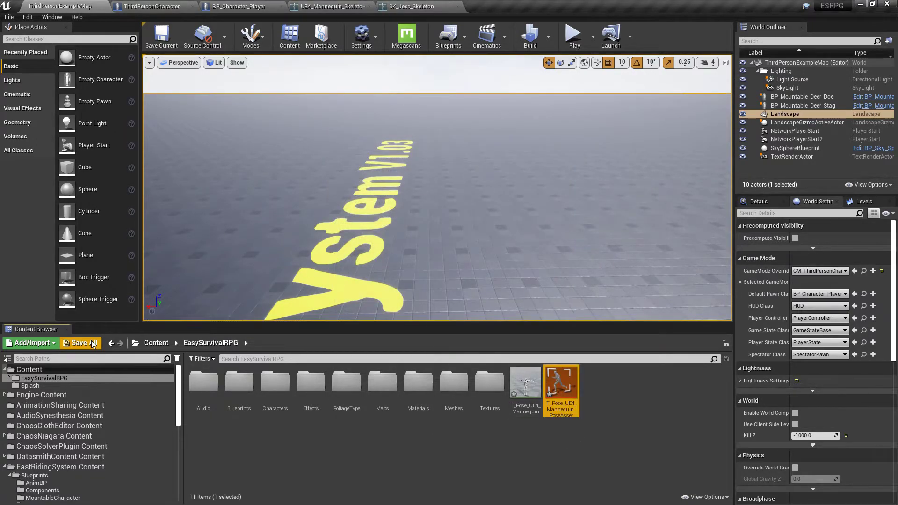
{"action": "left_click", "coordinate": [93, 344]}
{"action": "left_click", "coordinate": [521, 341]}
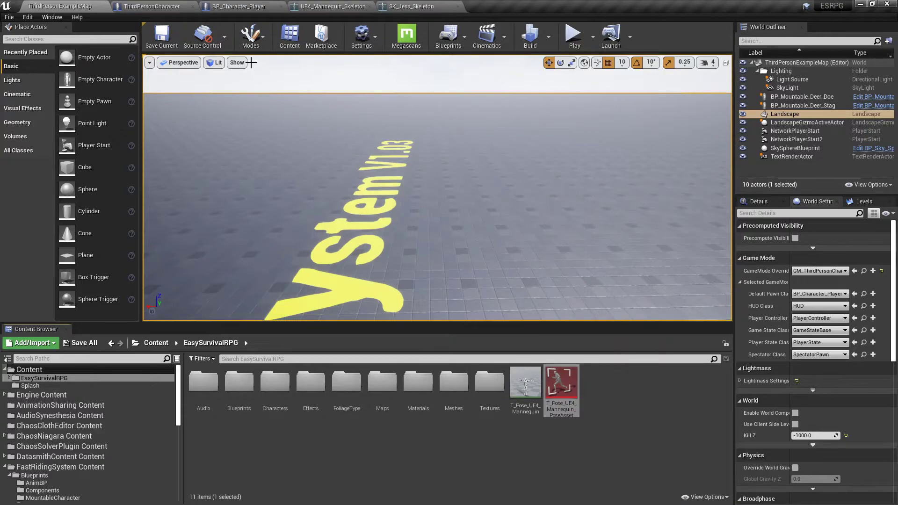
Set UE4_Mannequin_Skeleton's retarget base pose by importing Pose_0 from the EasySurvivalRPG copy of T_Pose_UE4_Mannequin_PoseAsset, and apply the current pose.
{"action": "left_click", "coordinate": [327, 7]}
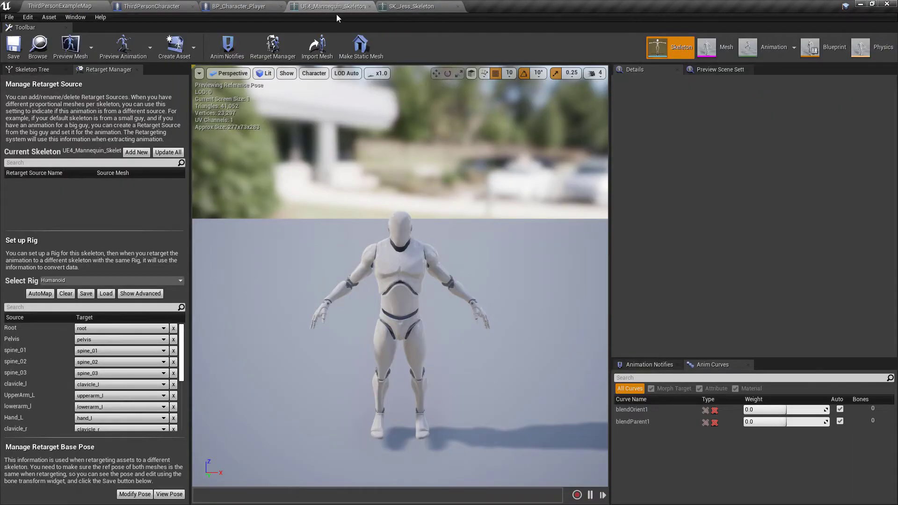
{"action": "left_click", "coordinate": [129, 494]}
{"action": "left_click", "coordinate": [156, 459]}
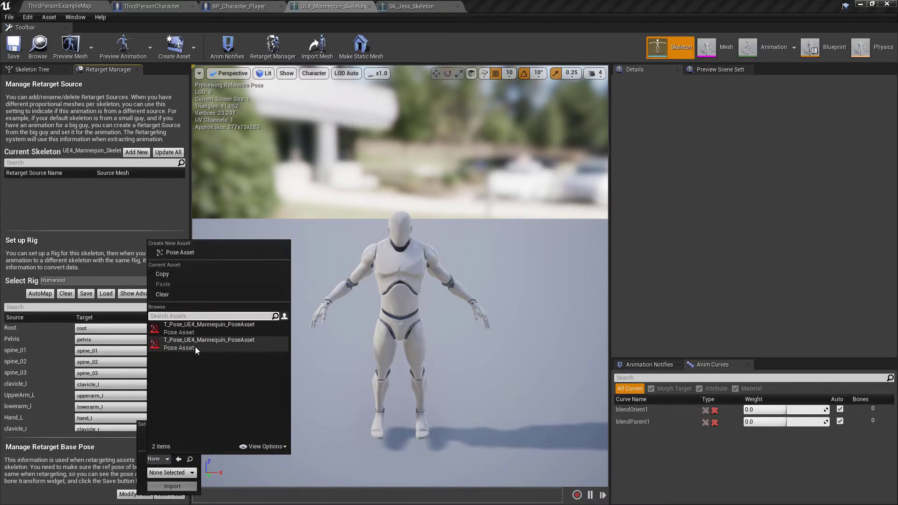
{"action": "mouse_move", "coordinate": [198, 337]}
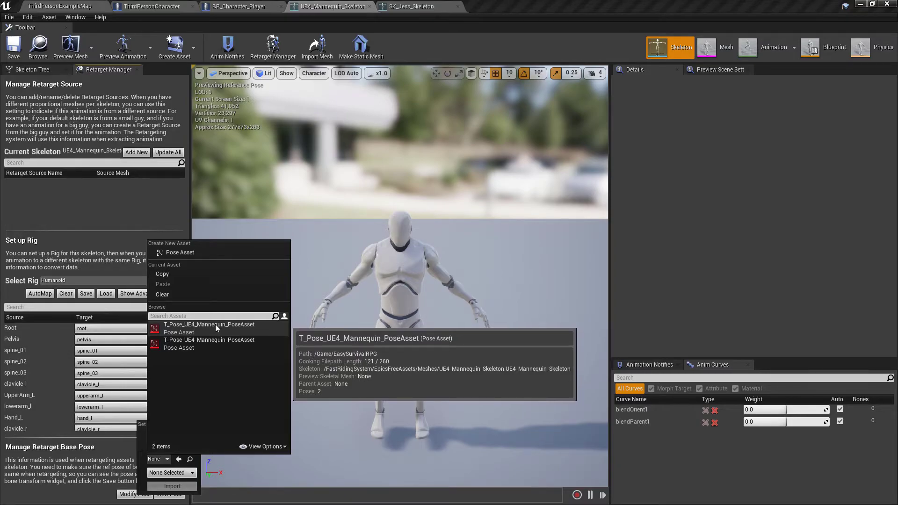
{"action": "left_click", "coordinate": [215, 324]}
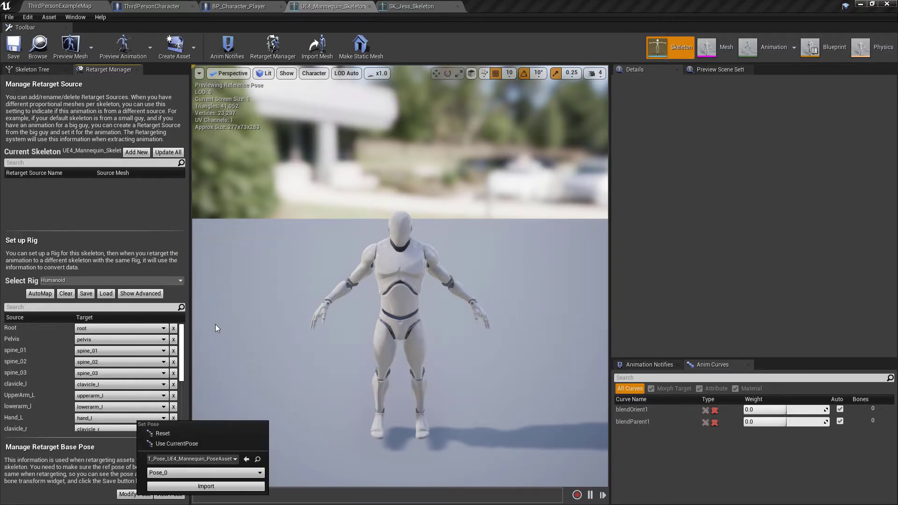
{"action": "left_click", "coordinate": [192, 486]}
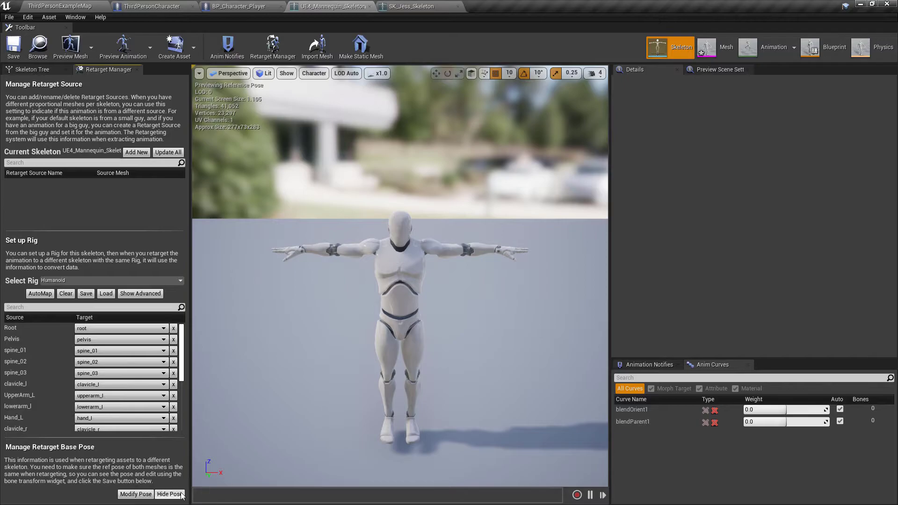
{"action": "left_click", "coordinate": [134, 494]}
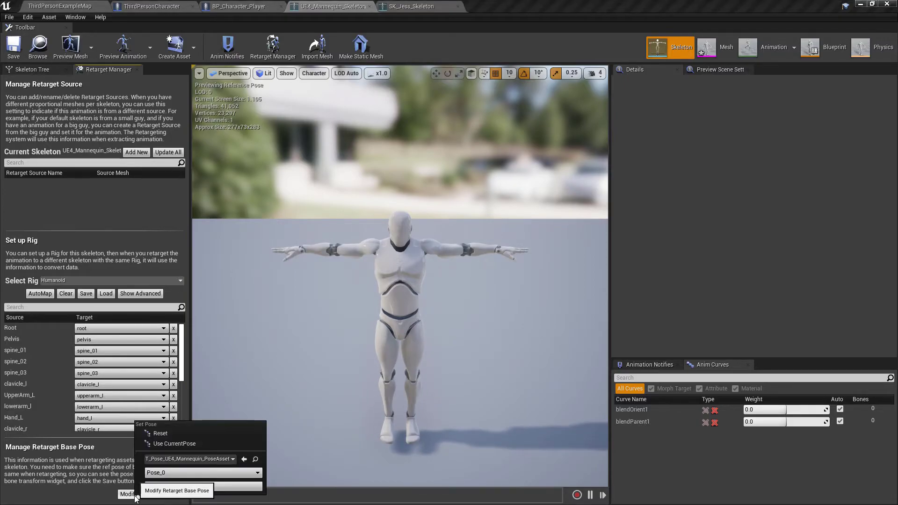
{"action": "left_click", "coordinate": [180, 443]}
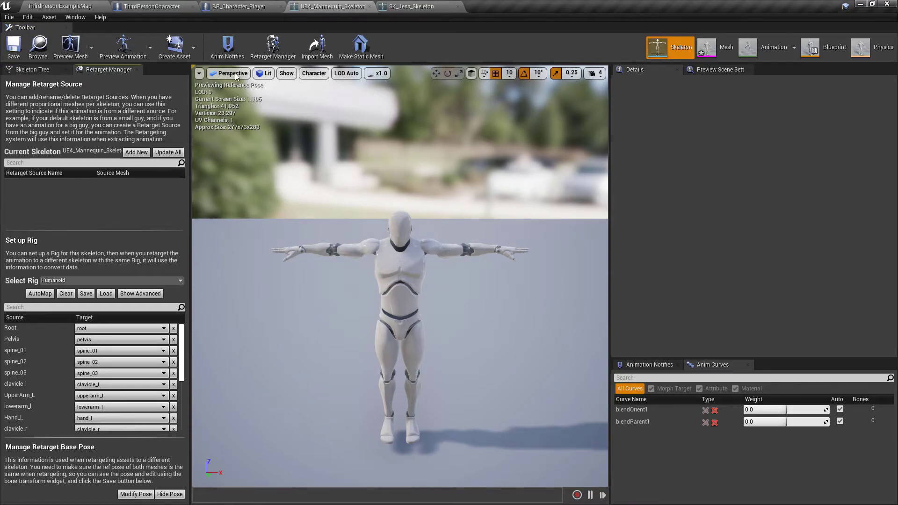
Duplicate the Mount_Anim_1 animation from the FastRidingSystem Animations folder and retarget the copy to SK_Jess_Skeleton.
{"action": "left_click", "coordinate": [159, 7]}
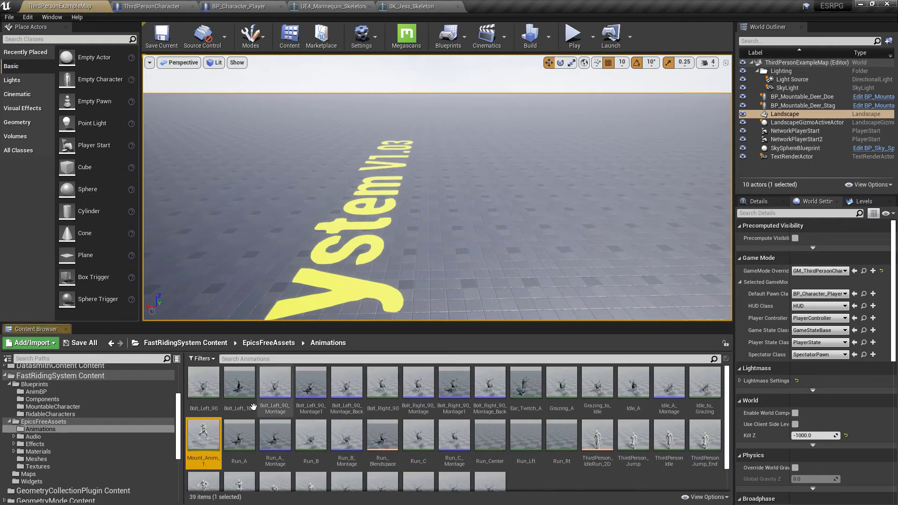
{"action": "right_click", "coordinate": [203, 437]}
{"action": "mouse_move", "coordinate": [294, 164]}
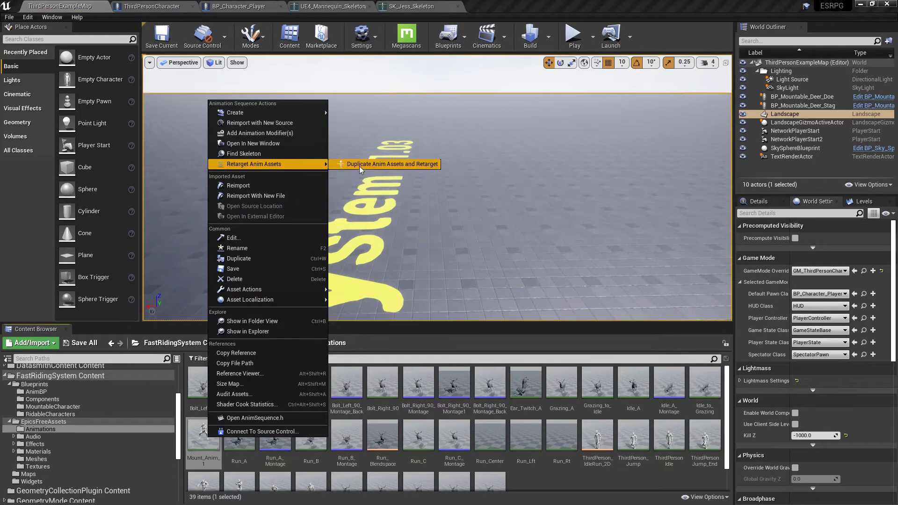
{"action": "left_click", "coordinate": [359, 167]}
{"action": "left_click", "coordinate": [236, 190]}
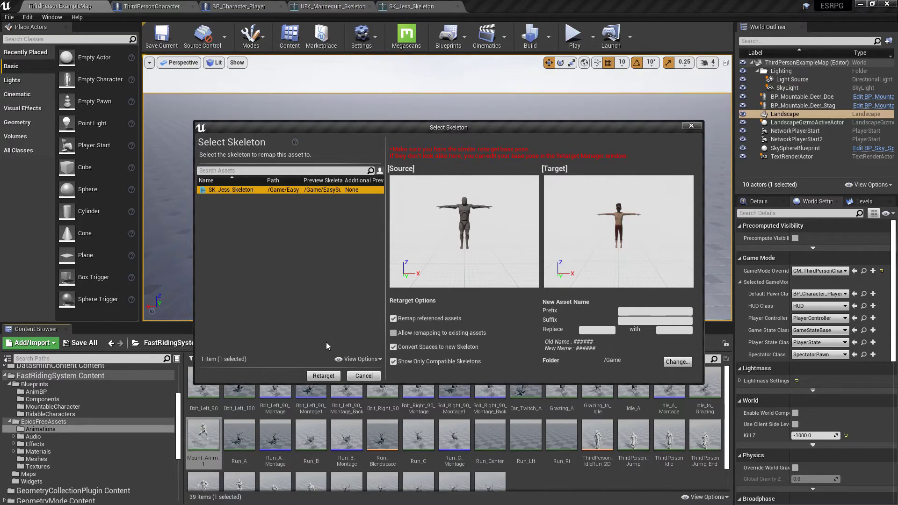
{"action": "left_click", "coordinate": [324, 375]}
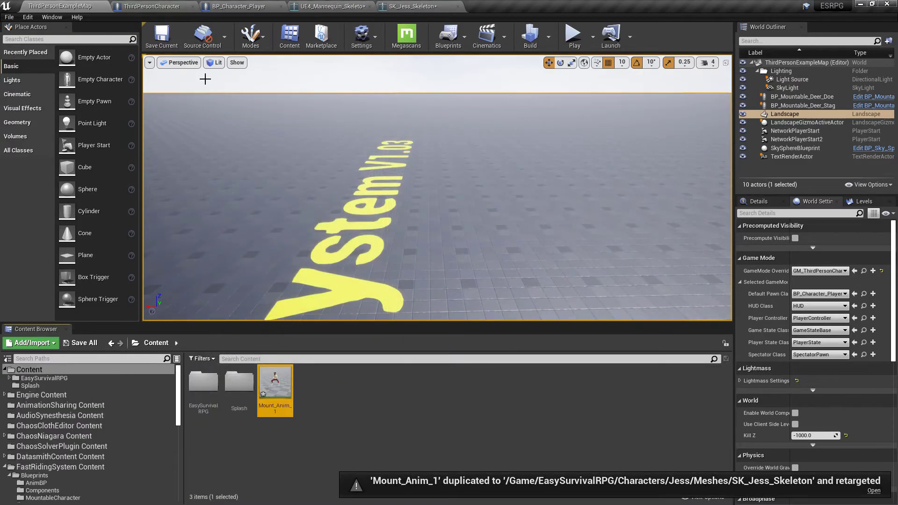
In BP_Character_Player, assign the retargeted Mount_Anim_1 to RiderComponent's Walk Back, Idle, Walk, Trot and Trot Jump animations, with the skeleton editors closed.
{"action": "left_click", "coordinate": [228, 11]}
{"action": "right_click", "coordinate": [244, 7]}
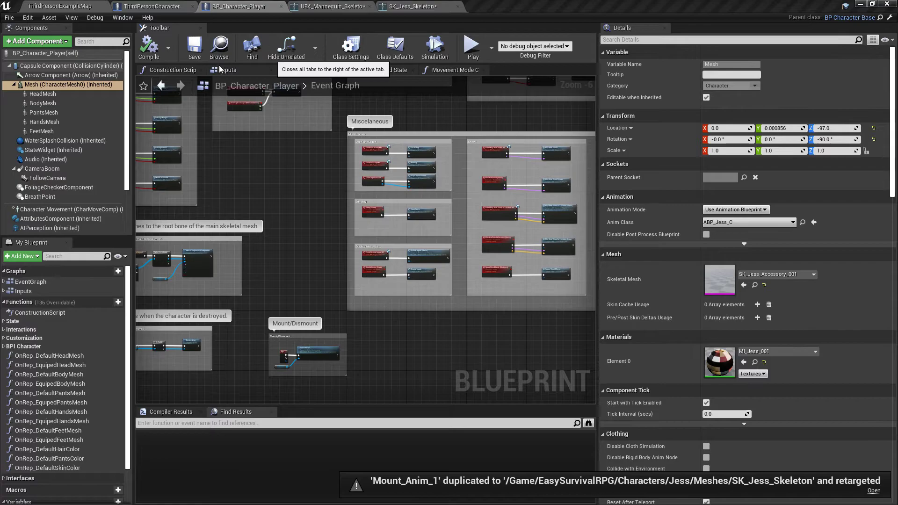
{"action": "scroll", "coordinate": [93, 207], "scroll_direction": "down", "scroll_amount": 3}
{"action": "left_click", "coordinate": [41, 228]}
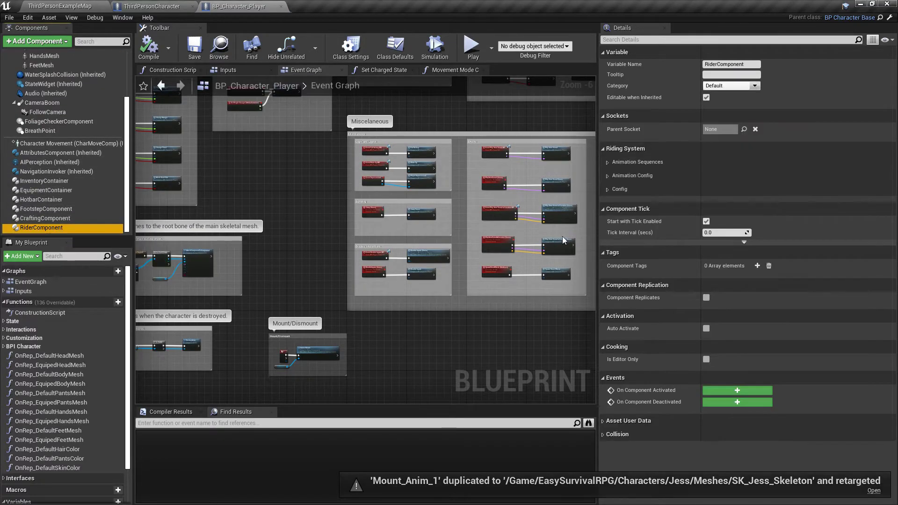
{"action": "left_click", "coordinate": [607, 162]}
{"action": "left_click", "coordinate": [744, 229]}
{"action": "left_click", "coordinate": [744, 267]}
{"action": "left_click", "coordinate": [744, 304]}
{"action": "left_click", "coordinate": [744, 341]}
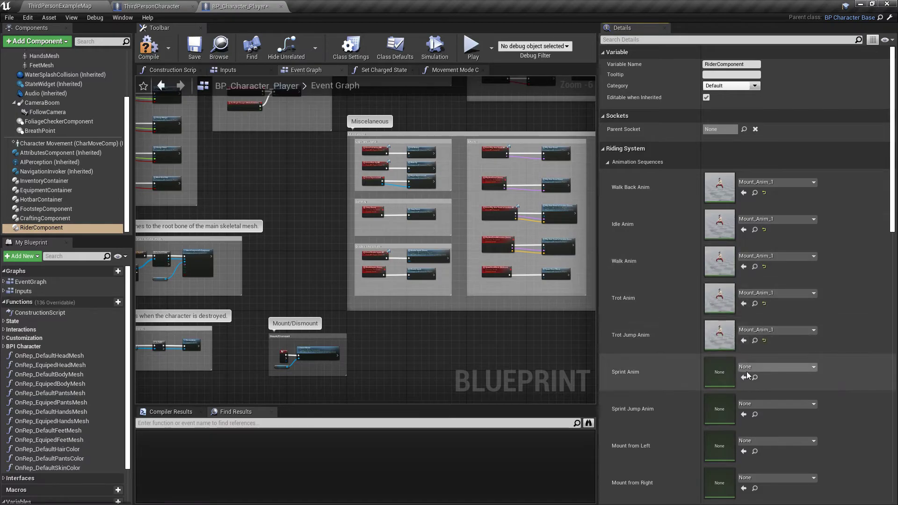
Assign Mount_Anim_1 to RiderComponent's Sprint, Sprint Jump, Mount from Left, Mount from Right, Mount from Back and Dismount to Left animations.
{"action": "left_click", "coordinate": [743, 377]}
{"action": "left_click", "coordinate": [743, 414]}
{"action": "left_click", "coordinate": [744, 451]}
{"action": "scroll", "coordinate": [812, 403], "scroll_direction": "down", "scroll_amount": 5}
{"action": "left_click", "coordinate": [744, 309]}
{"action": "left_click", "coordinate": [743, 346]}
{"action": "left_click", "coordinate": [743, 383]}
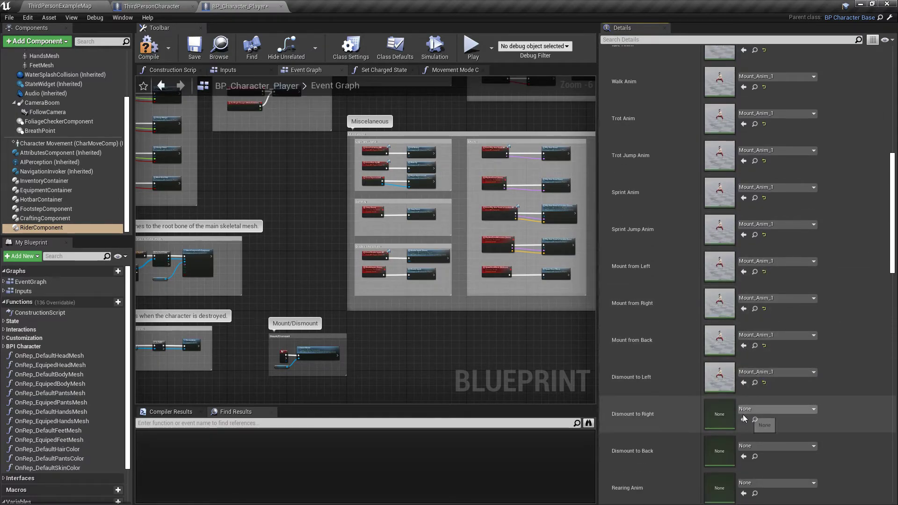
Assign Mount_Anim_1 to the Dismount to Right, Dismount to Back, Rearing, Rearing to Left and Rearing to Right animations.
{"action": "left_click", "coordinate": [744, 419]}
{"action": "scroll", "coordinate": [776, 412], "scroll_direction": "down", "scroll_amount": 4}
{"action": "left_click", "coordinate": [744, 366]}
{"action": "left_click", "coordinate": [744, 404]}
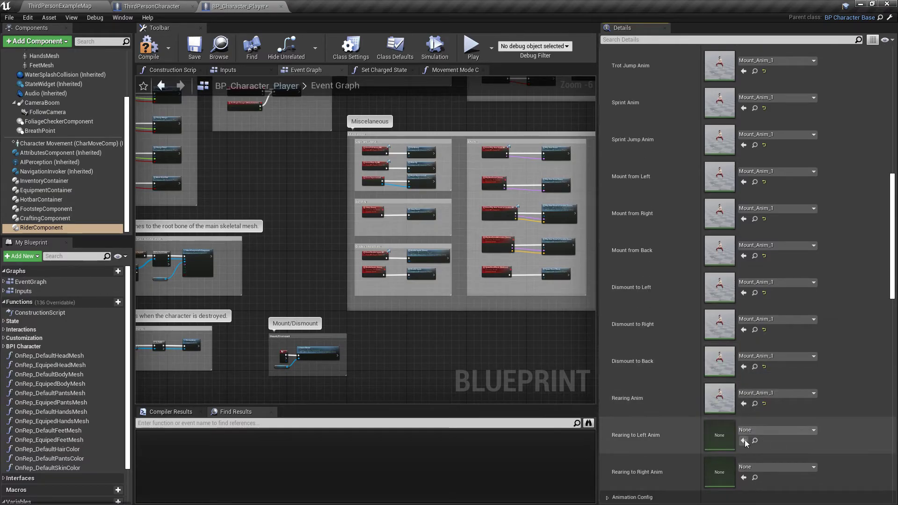
{"action": "left_click", "coordinate": [744, 440]}
{"action": "left_click", "coordinate": [743, 477]}
{"action": "scroll", "coordinate": [800, 412], "scroll_direction": "down", "scroll_amount": 6}
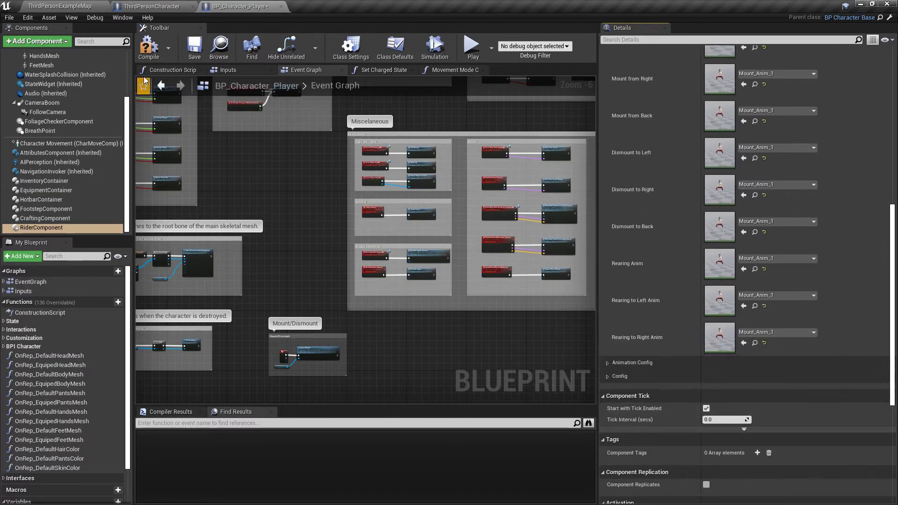
Play-test ThirdPersonExampleMap by mounting the stag and riding it forward and through turns, and end the session.
{"action": "left_click", "coordinate": [88, 5]}
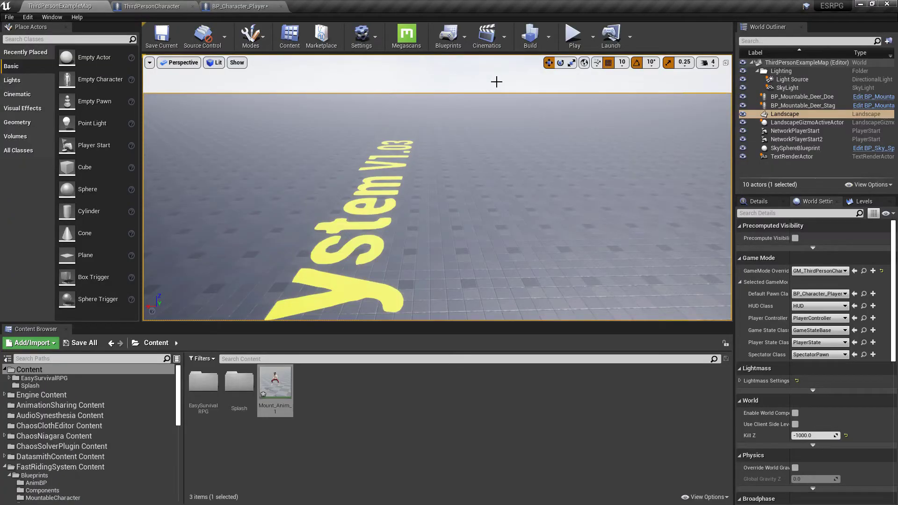
{"action": "left_click", "coordinate": [580, 38]}
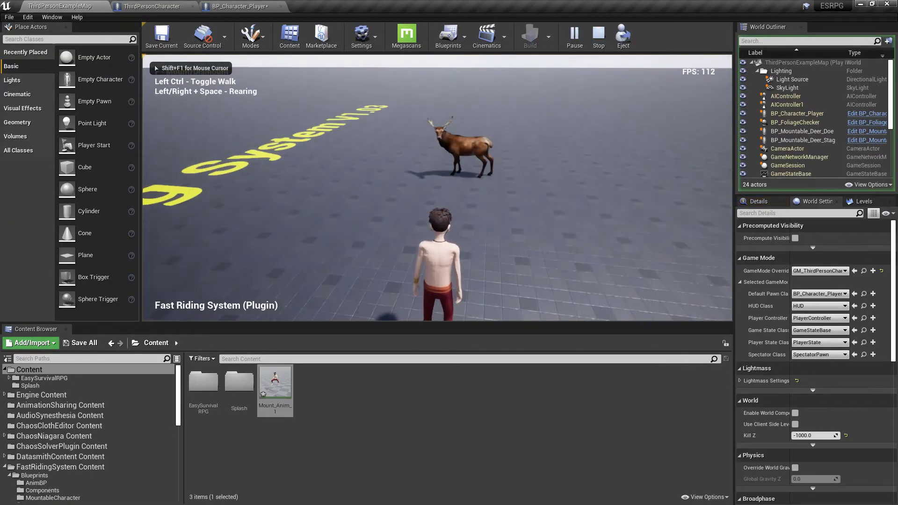
{"action": "key", "text": "w"}
{"action": "key", "text": "f"}
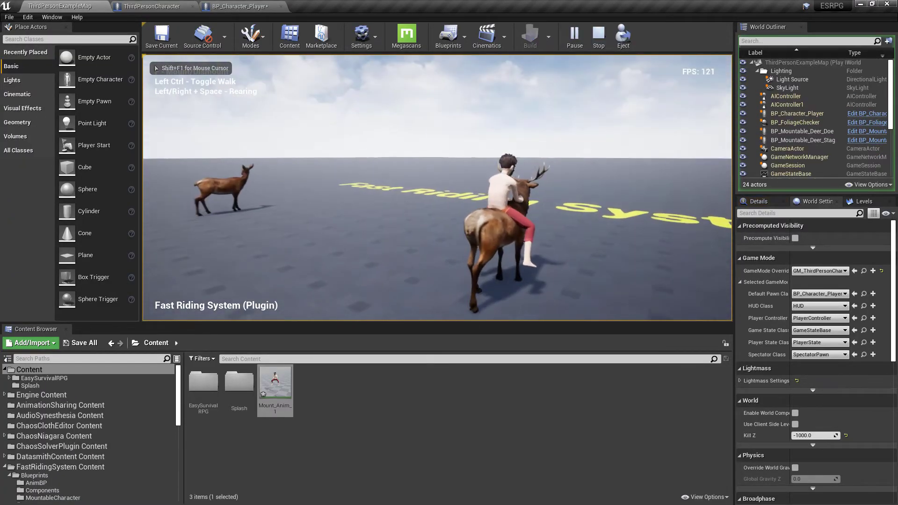
{"action": "key", "text": "w"}
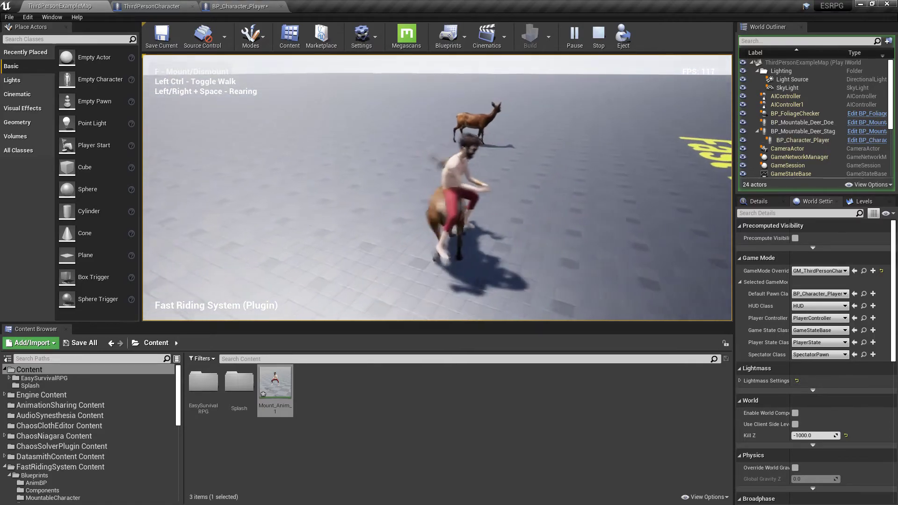
{"action": "key", "text": "w"}
{"action": "key", "text": "d"}
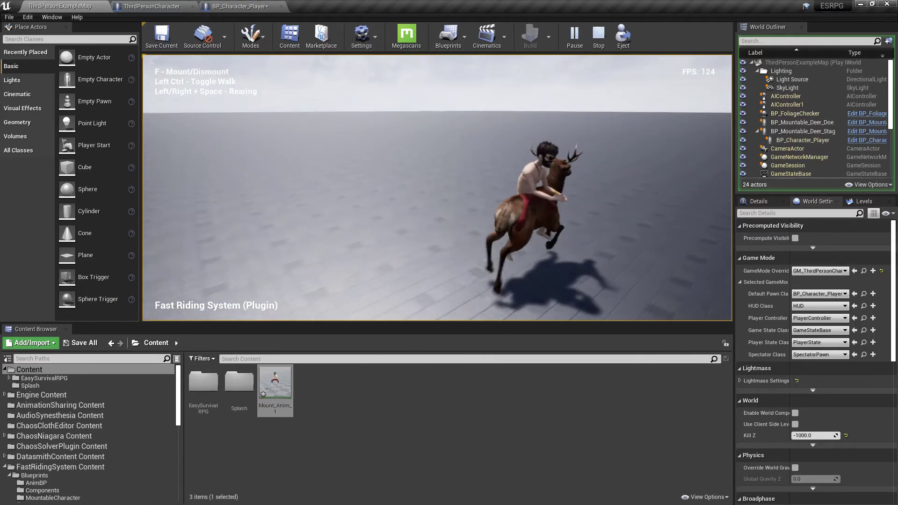
{"action": "key", "text": "w"}
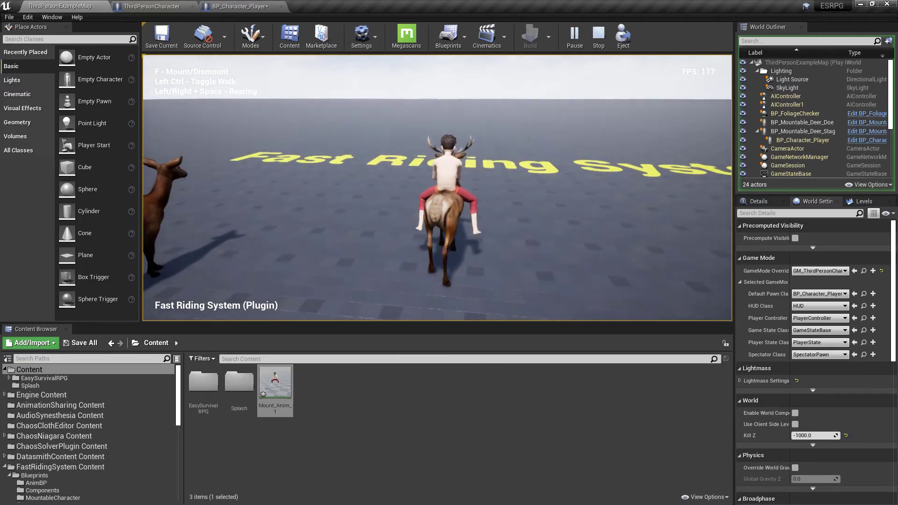
{"action": "key", "text": "Escape"}
Save BP_Character_Player and open its UpdateCharacterRotation function.
{"action": "left_click", "coordinate": [252, 5]}
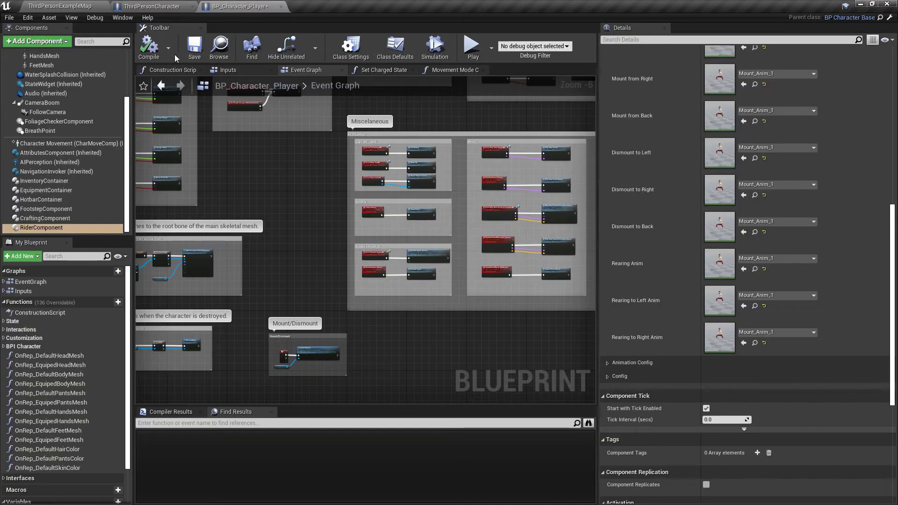
{"action": "left_click", "coordinate": [194, 48]}
{"action": "left_click", "coordinate": [83, 260]}
{"action": "type", "text": "update"}
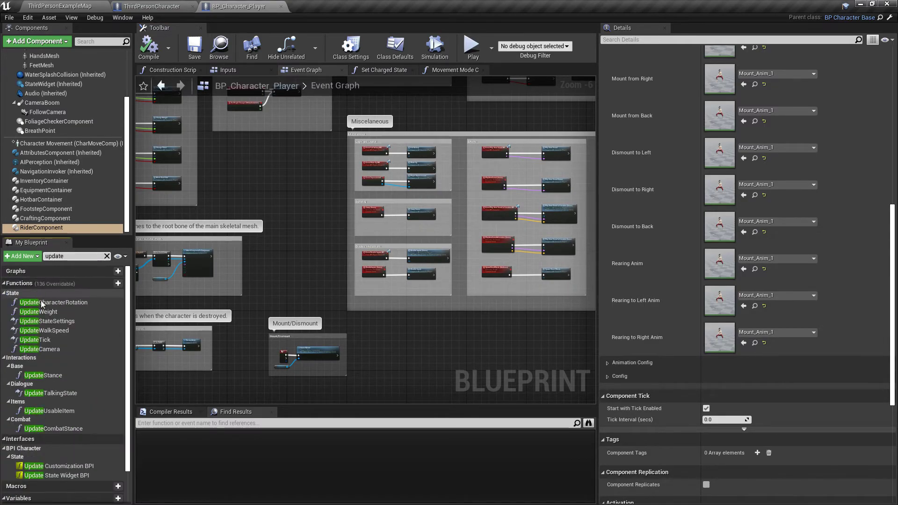
{"action": "double_click", "coordinate": [70, 301]}
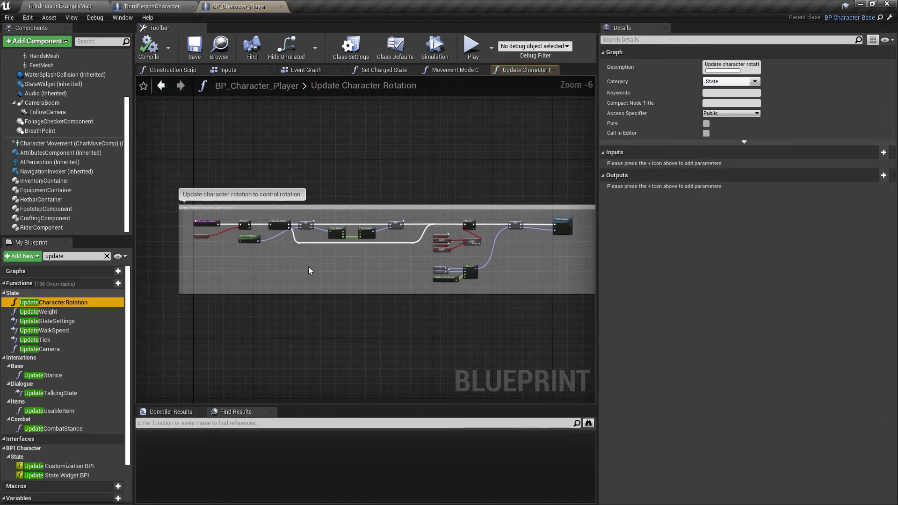
Make room after the Update Character Rotation entry node and add a Get Is Mounted node fed by RiderComponent.
{"action": "scroll", "coordinate": [391, 281], "scroll_direction": "up", "scroll_amount": 4}
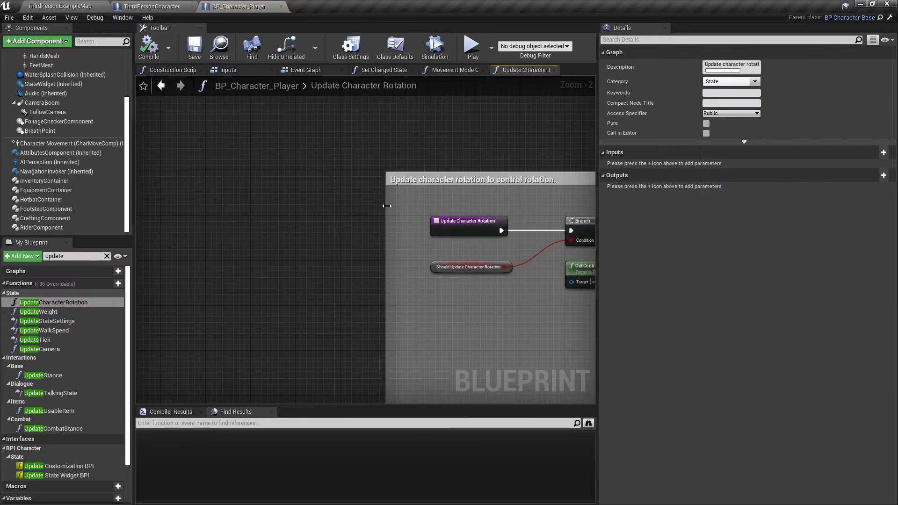
{"action": "left_click_drag", "start_coordinate": [450, 216], "coordinate": [302, 215]}
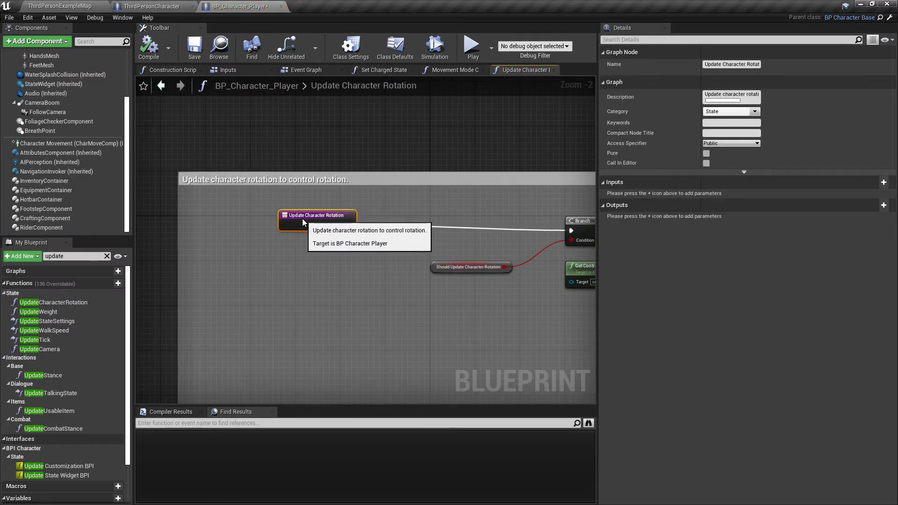
{"action": "left_click_drag", "start_coordinate": [46, 226], "coordinate": [350, 246]}
{"action": "type", "text": "mounted"}
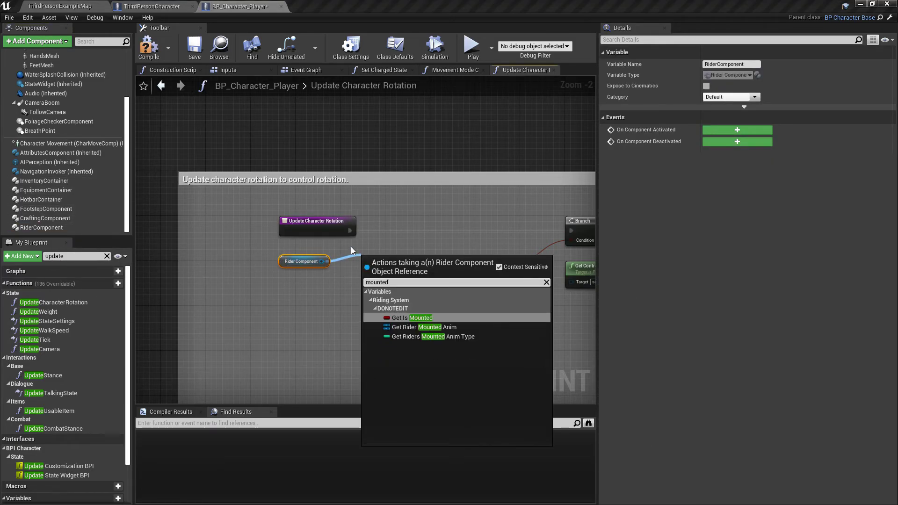
{"action": "key", "text": "Return"}
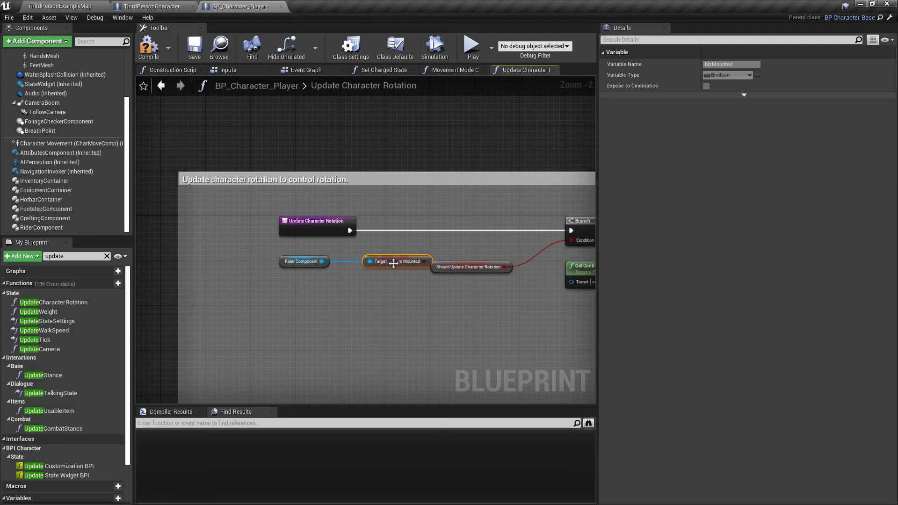
Insert a Branch on Is Mounted after the function entry, with its False output leading to the existing Branch.
{"action": "left_click_drag", "start_coordinate": [424, 231], "coordinate": [445, 219]}
{"action": "type", "text": "branch"}
{"action": "key", "text": "Return"}
{"action": "left_click_drag", "start_coordinate": [363, 231], "coordinate": [430, 231]}
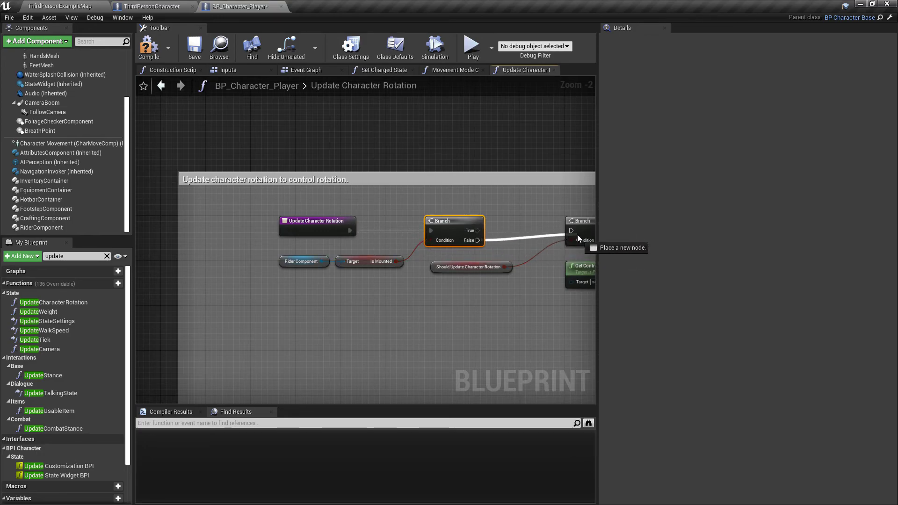
Play-test the level again by mounting the stag, riding it and dismounting, and end the session.
{"action": "left_click", "coordinate": [88, 4]}
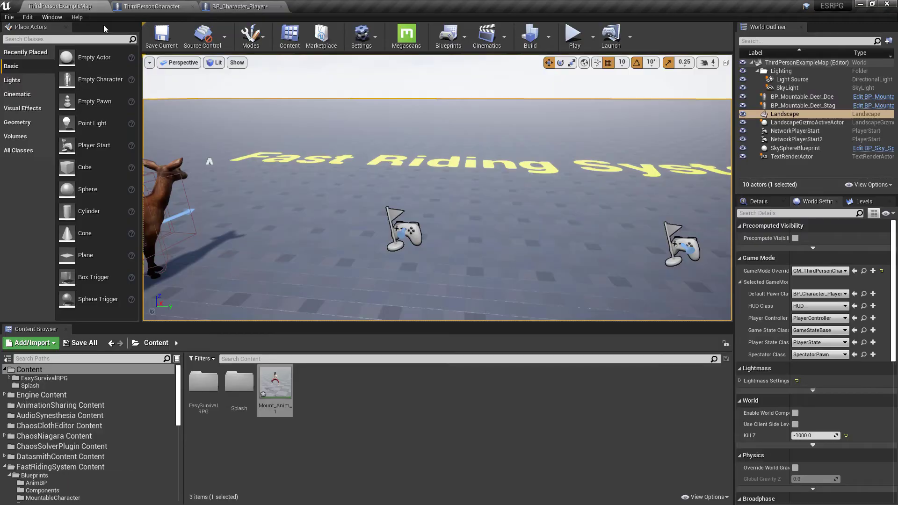
{"action": "left_click", "coordinate": [575, 38]}
{"action": "key", "text": "w"}
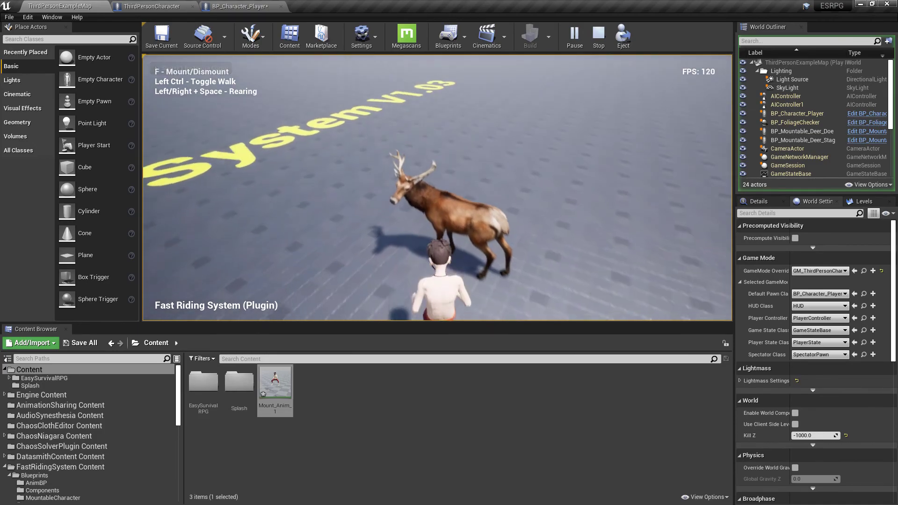
{"action": "key", "text": "f"}
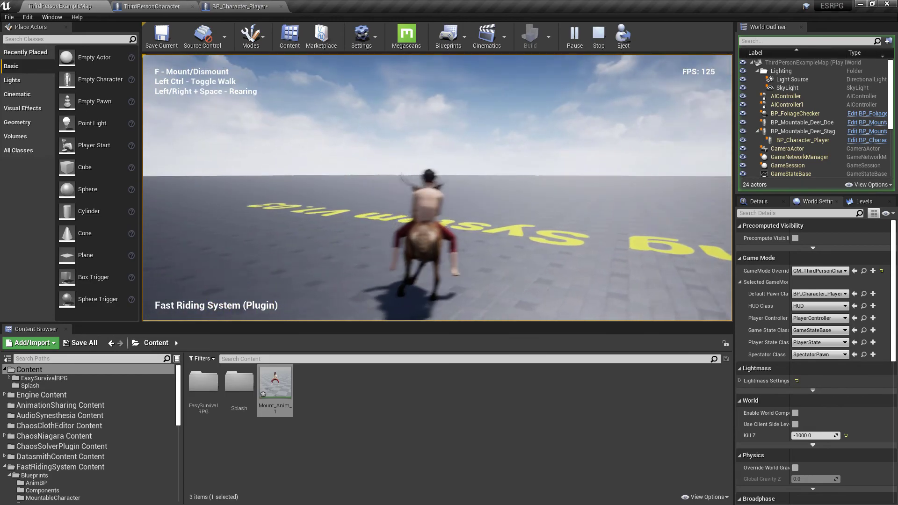
{"action": "key", "text": "f"}
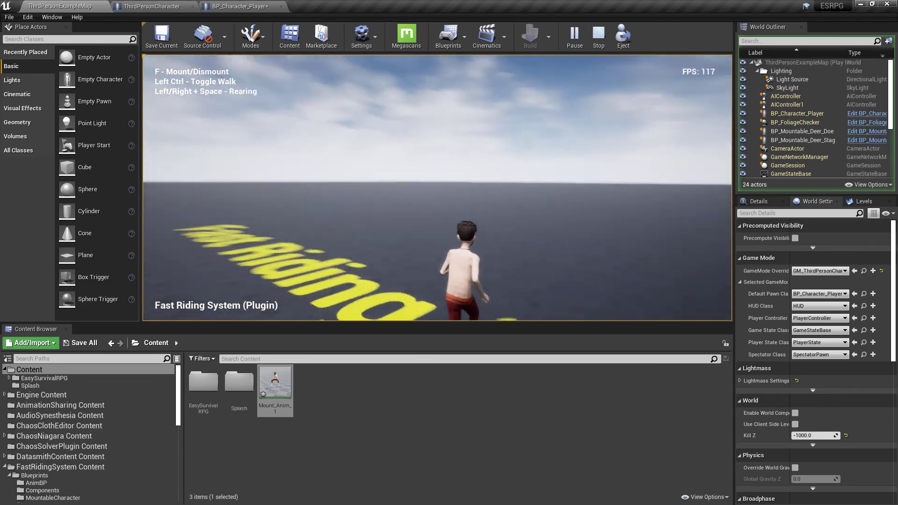
{"action": "key", "text": "Escape"}
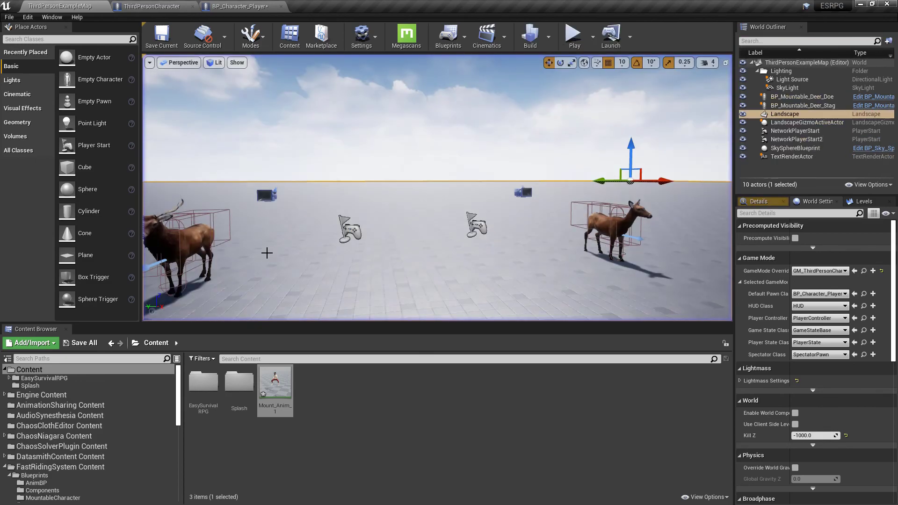